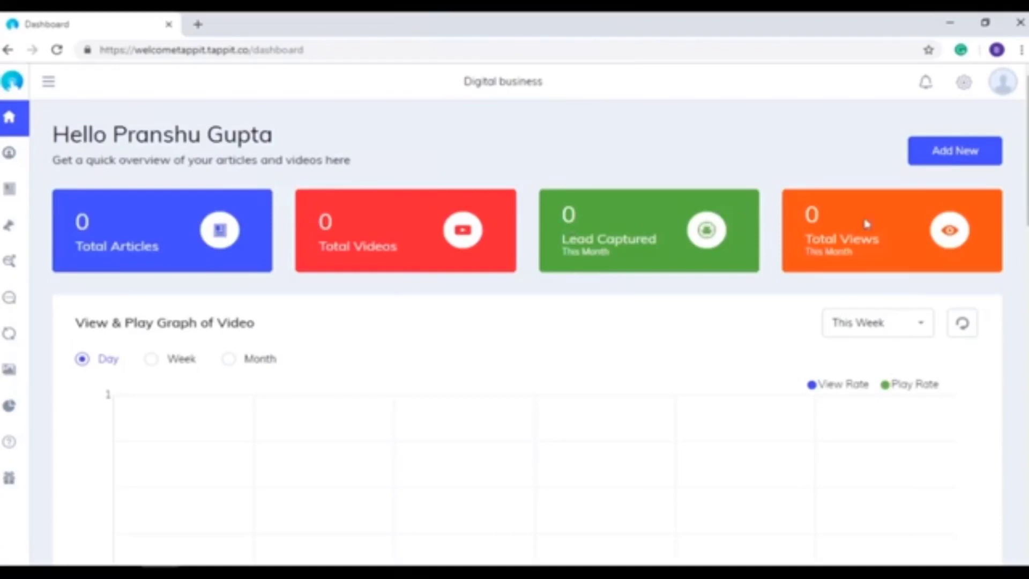
# Step: Examine the dashboard's video and article graphs, Top 10 Trending, Reseller Plan and Quick Links sections
pyautogui.scroll(-12, 866, 224)
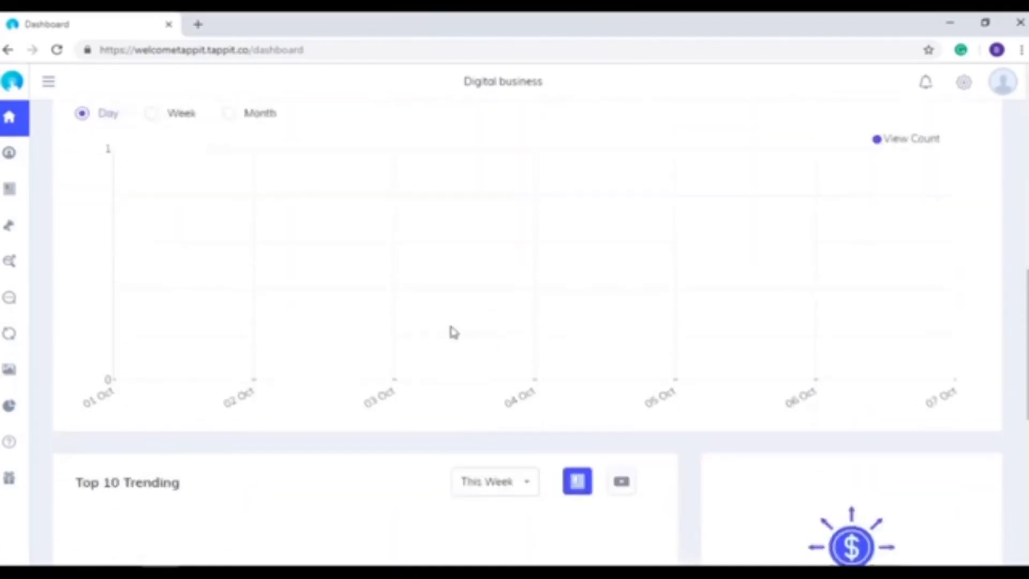
pyautogui.scroll(-5, 246, 232)
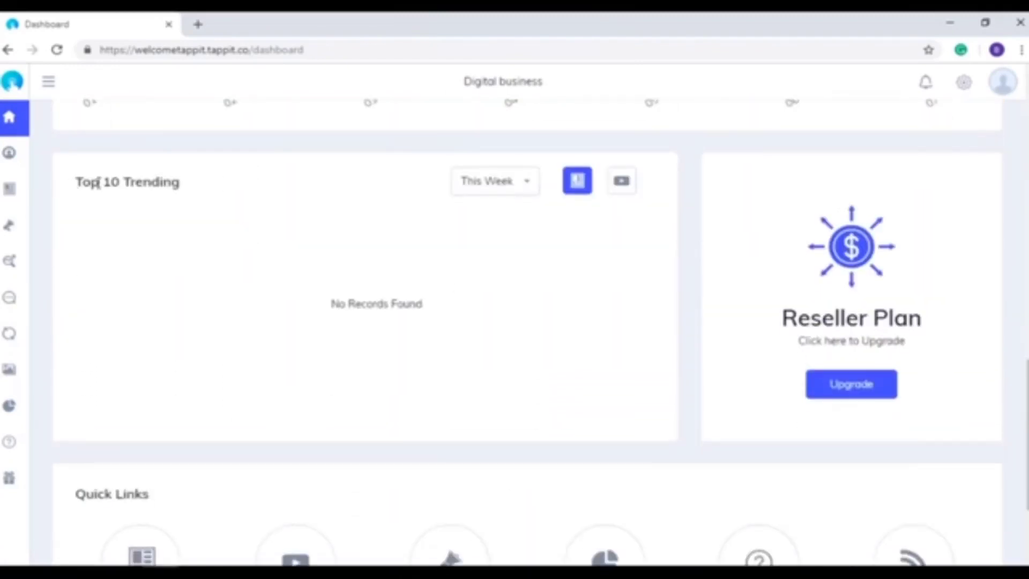
pyautogui.scroll(-3, 122, 289)
pyautogui.moveTo(85, 355); pyautogui.dragTo(217, 354)
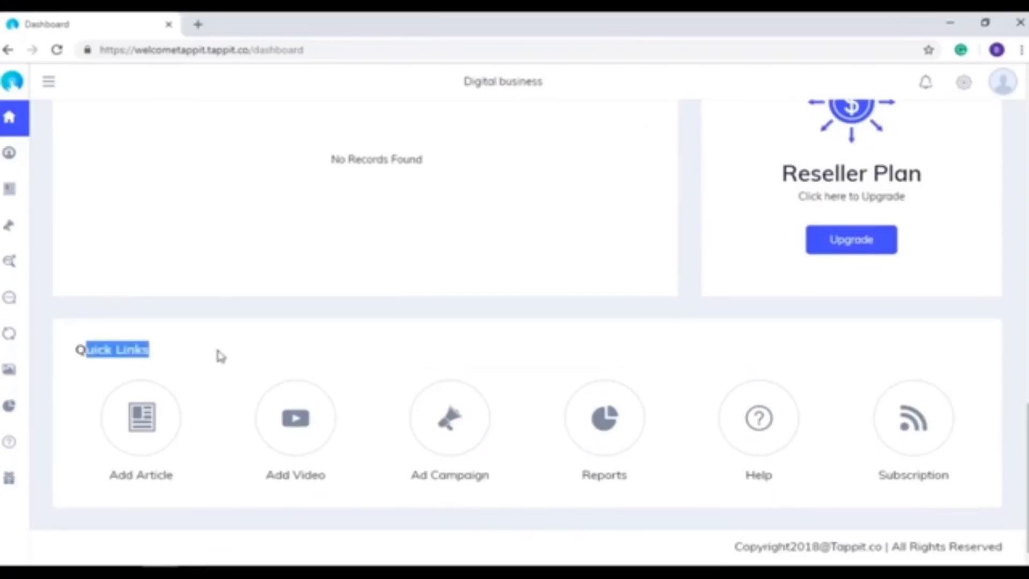
pyautogui.click(217, 353)
pyautogui.scroll(4, 700, 355)
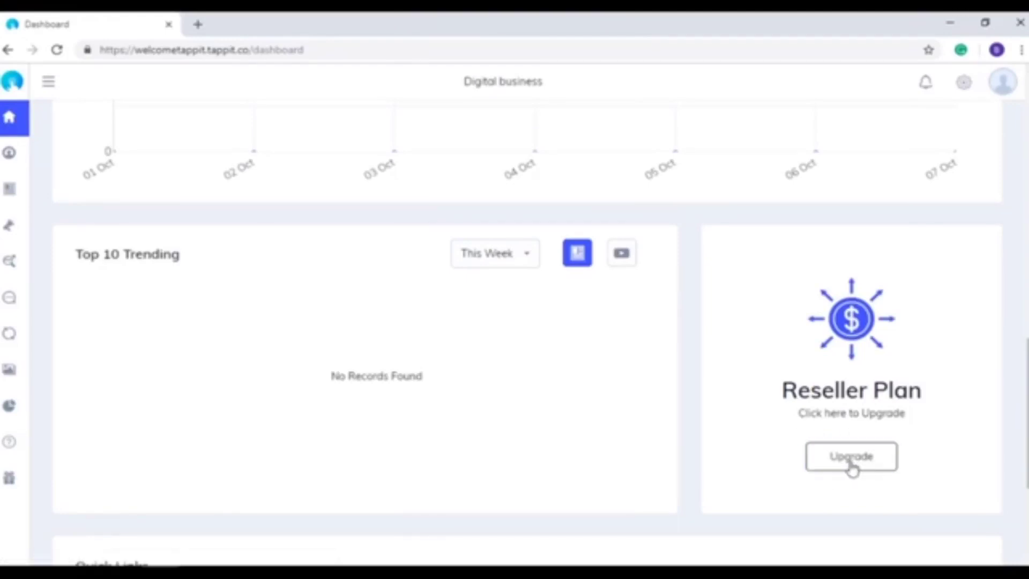
pyautogui.moveTo(790, 399); pyautogui.dragTo(941, 422)
pyautogui.click(941, 423)
pyautogui.scroll(5, 865, 464)
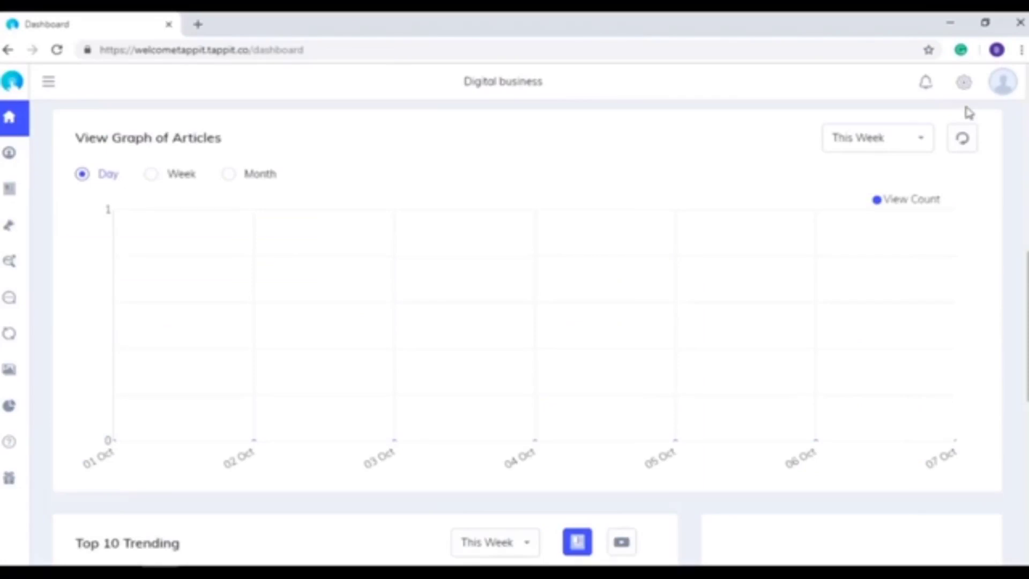
# Step: Open the application integration settings and review the CRM, Webinar, Social, Advertisement and Content Provider options
pyautogui.click(965, 82)
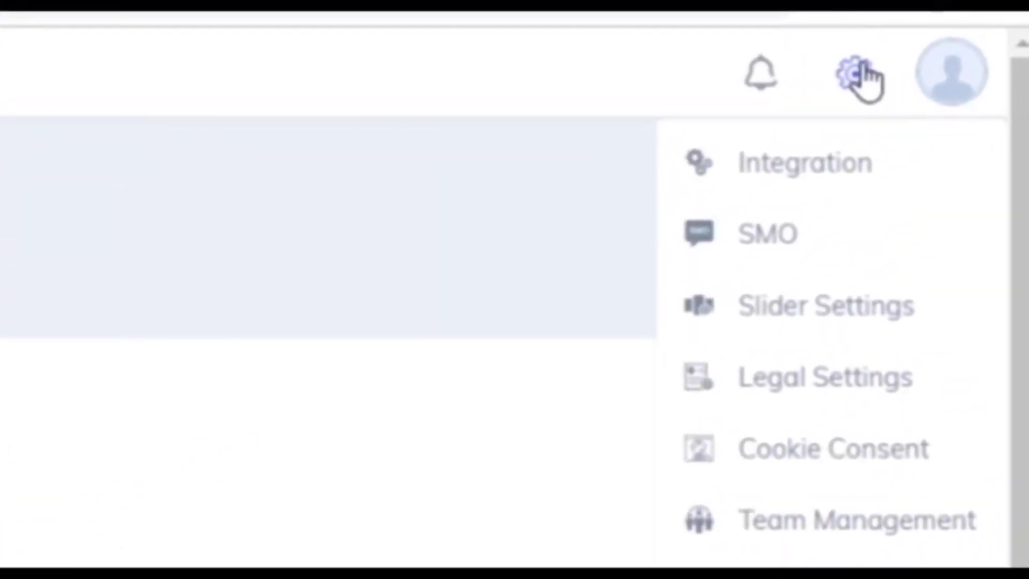
pyautogui.click(812, 169)
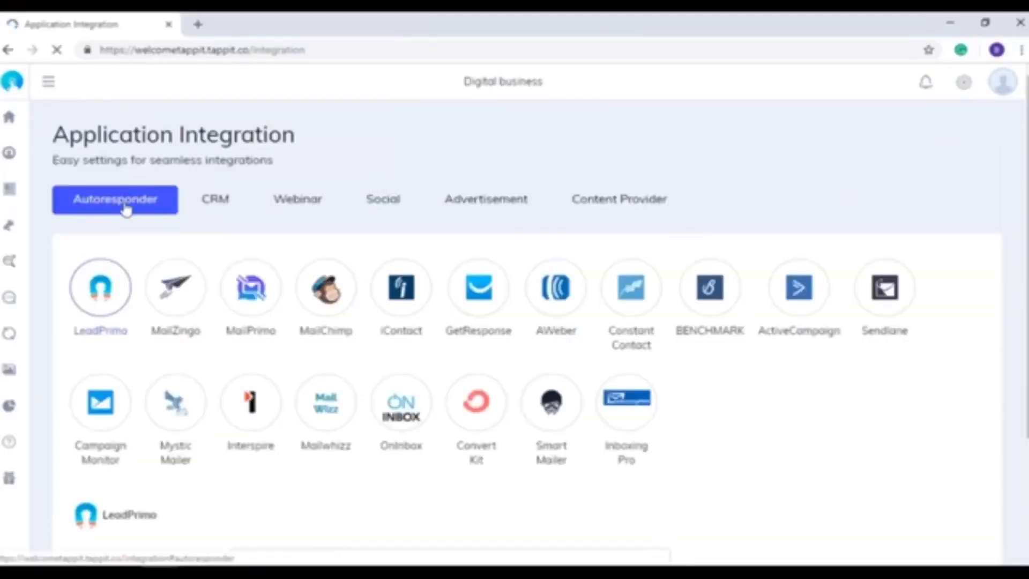
pyautogui.click(217, 212)
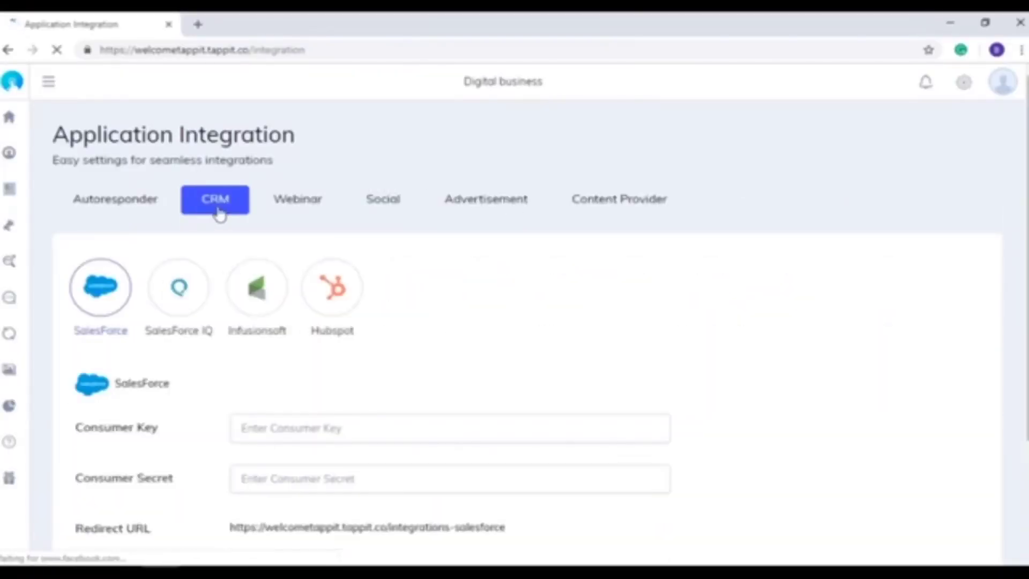
pyautogui.click(295, 210)
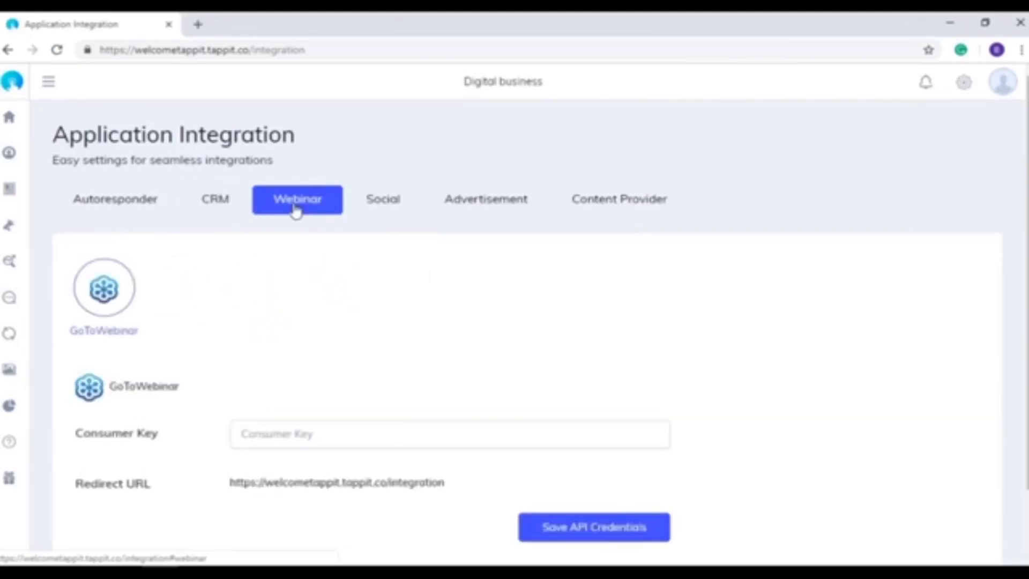
pyautogui.click(378, 203)
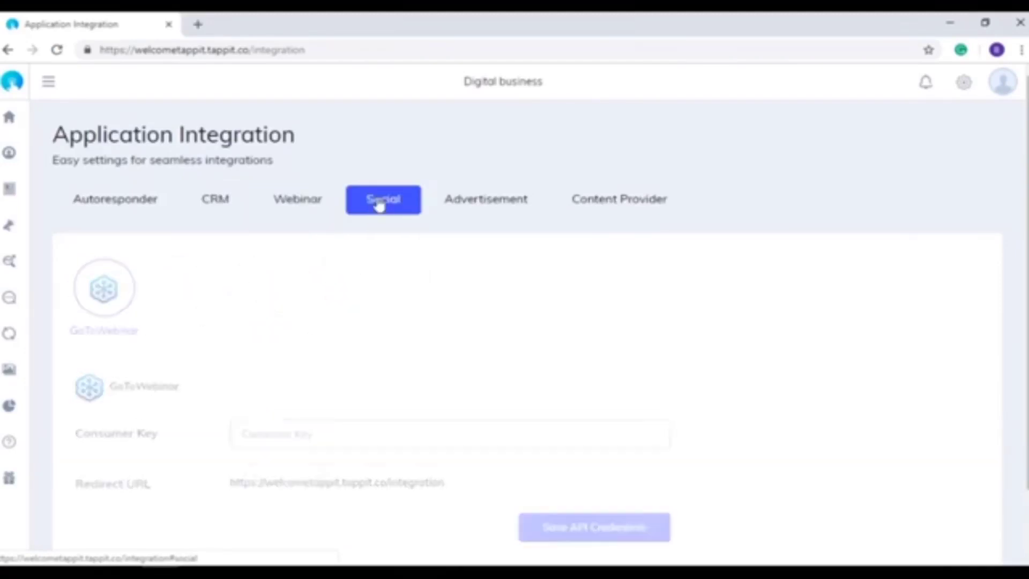
pyautogui.scroll(-1, 268, 246)
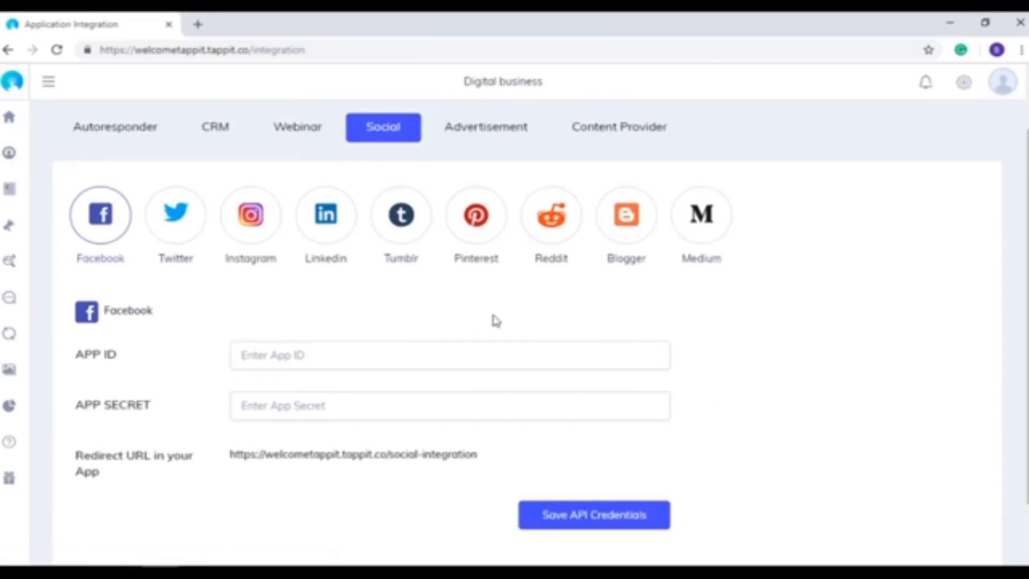
pyautogui.click(472, 136)
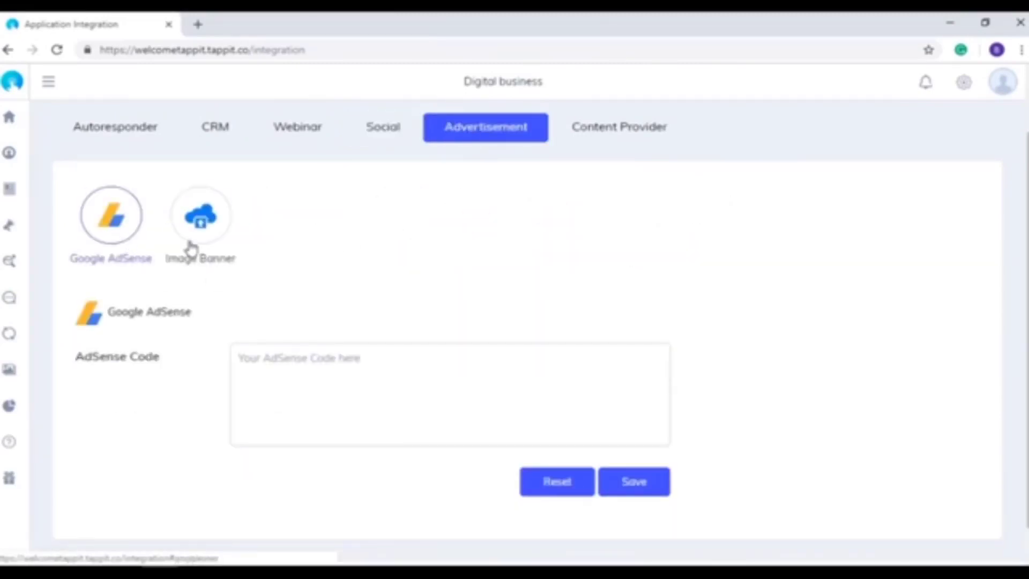
pyautogui.click(614, 131)
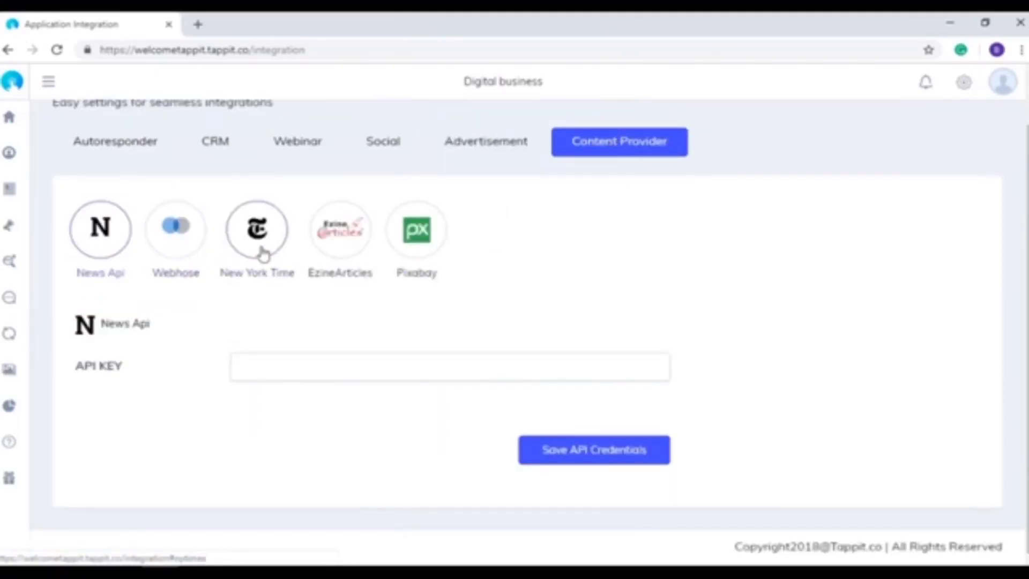
pyautogui.scroll(2, 609, 307)
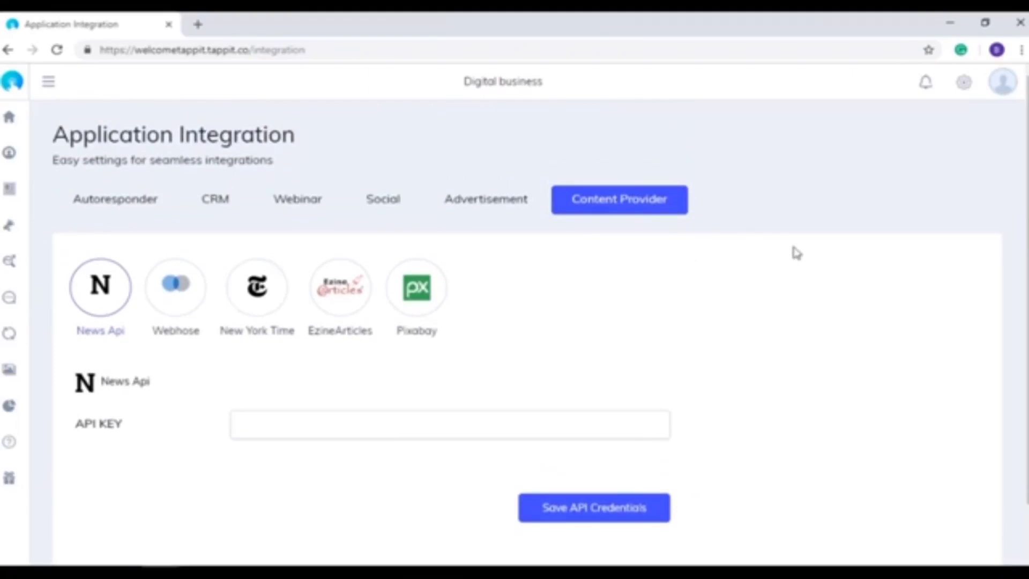
# Step: View the SMO settings for social media URLs and open the Slider Settings page
pyautogui.click(963, 82)
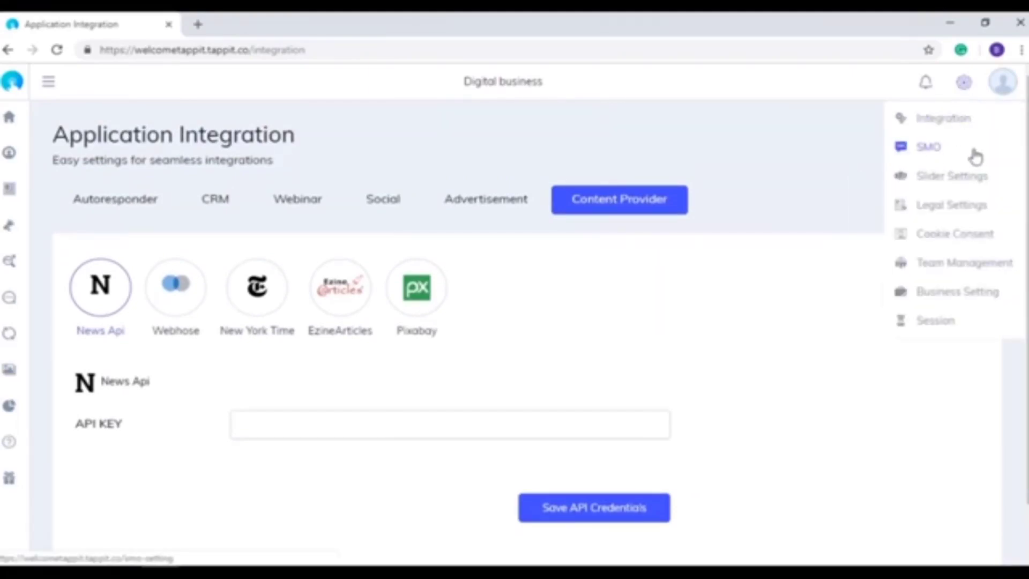
pyautogui.click(927, 150)
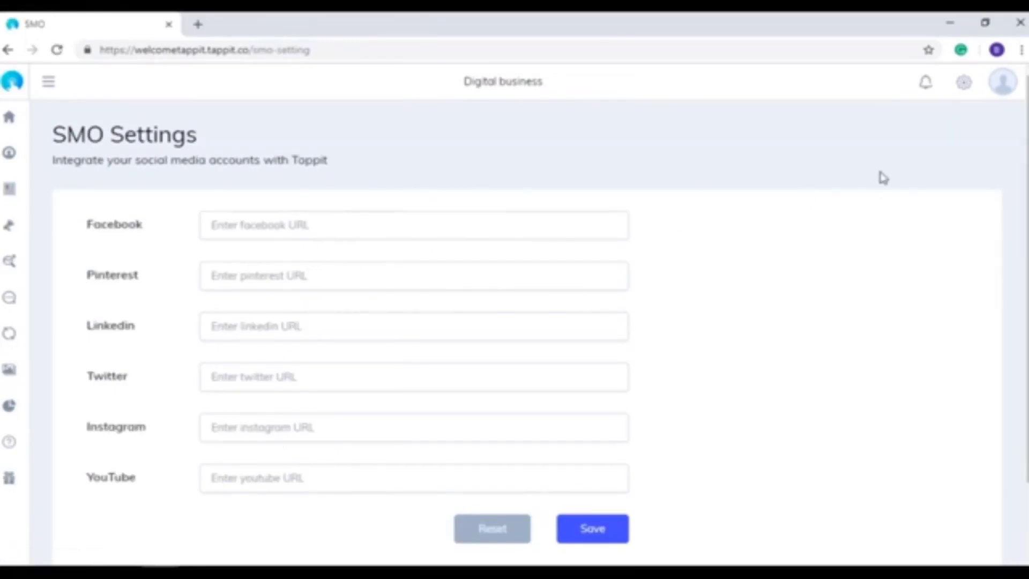
pyautogui.click(964, 82)
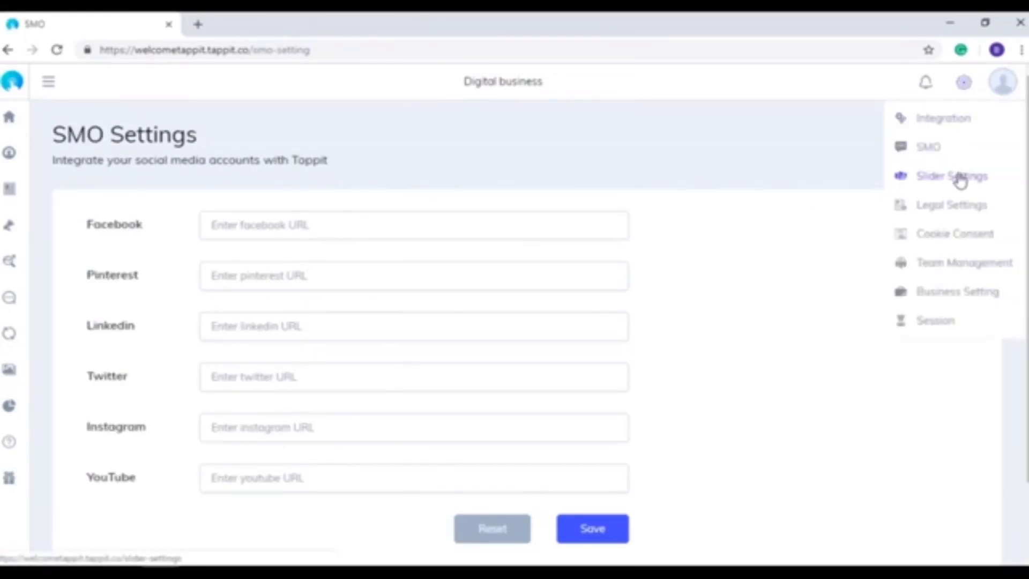
pyautogui.click(906, 183)
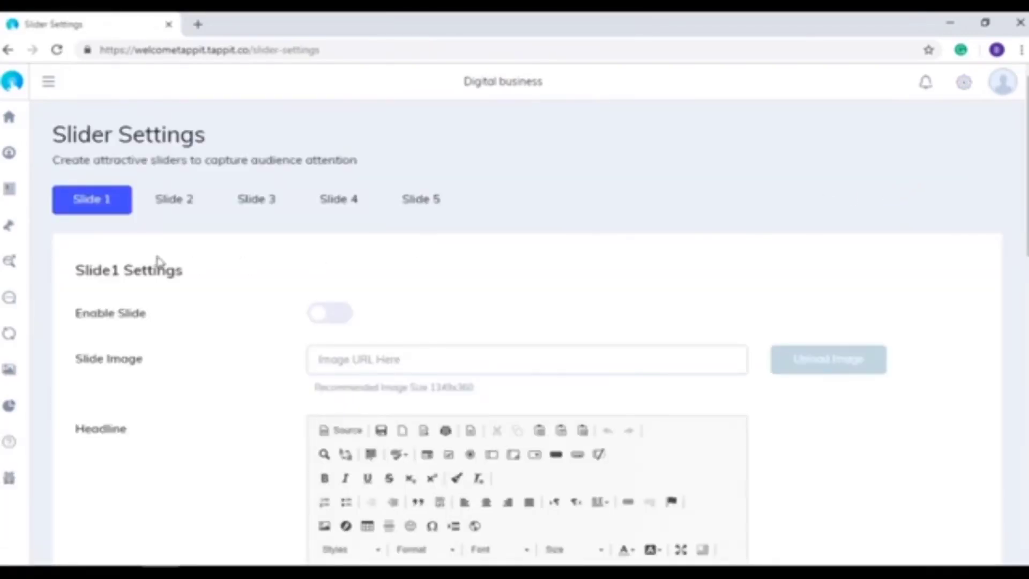
# Step: Browse the slider settings of Slide 2 through Slide 5
pyautogui.click(177, 201)
pyautogui.click(256, 201)
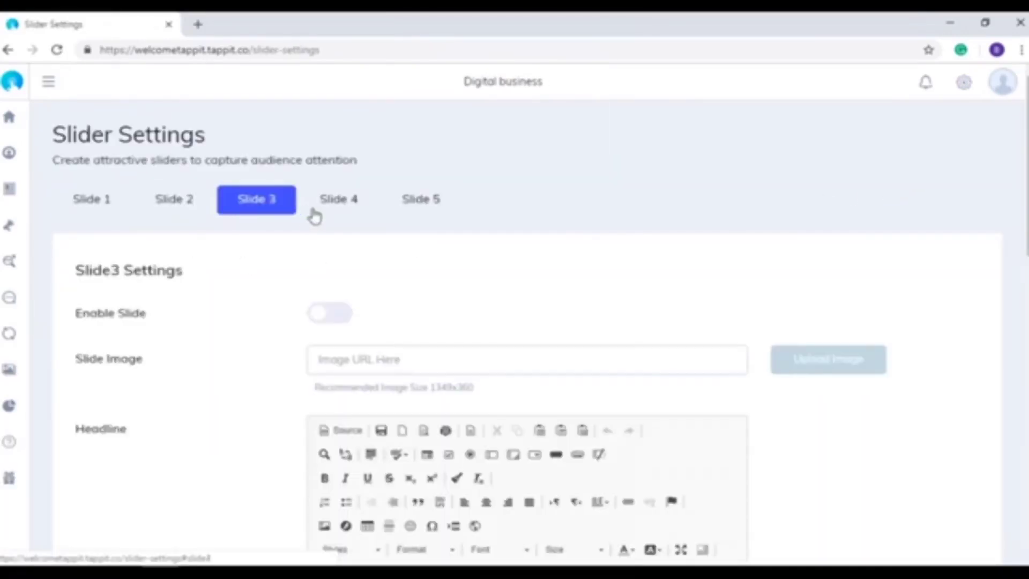
pyautogui.click(339, 204)
pyautogui.click(407, 209)
pyautogui.scroll(-3, 185, 224)
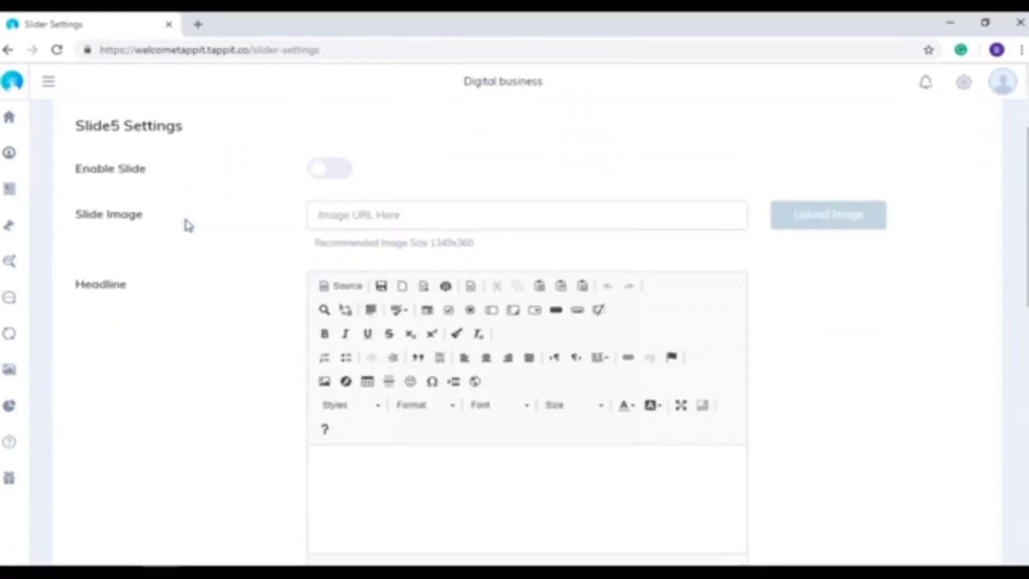
pyautogui.scroll(3, 184, 224)
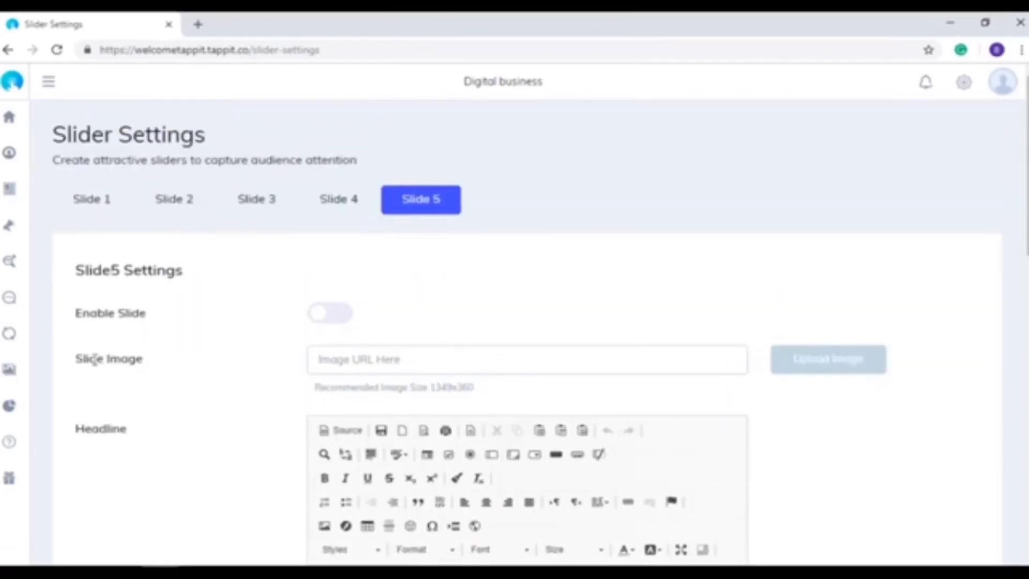
# Step: Examine Slide 5's image, headline and sub headline fields, and try its Enable Slide switch on and off
pyautogui.moveTo(84, 359); pyautogui.dragTo(154, 374)
pyautogui.scroll(-3, 155, 381)
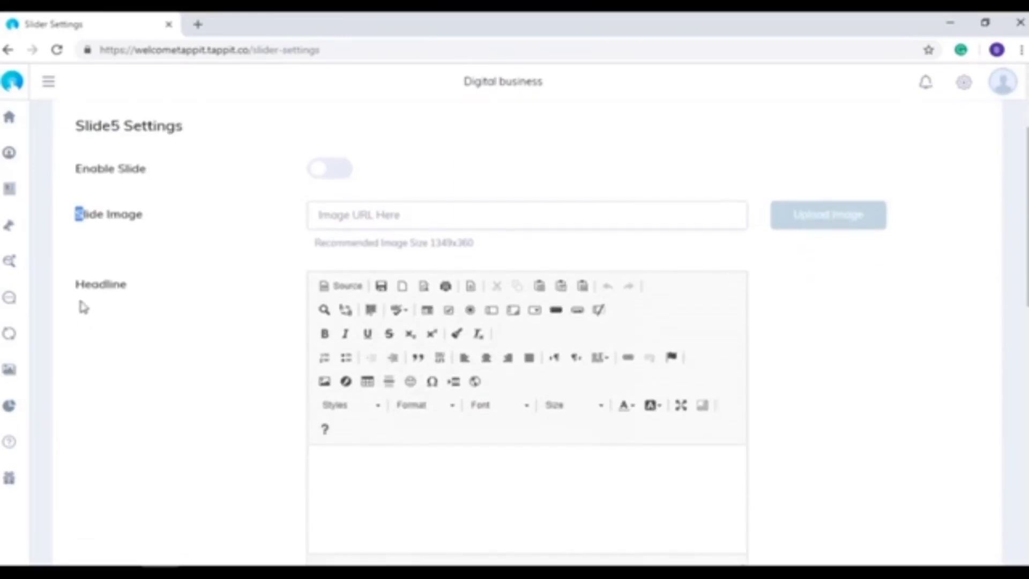
pyautogui.moveTo(77, 294); pyautogui.dragTo(161, 298)
pyautogui.click(162, 298)
pyautogui.scroll(-6, 168, 320)
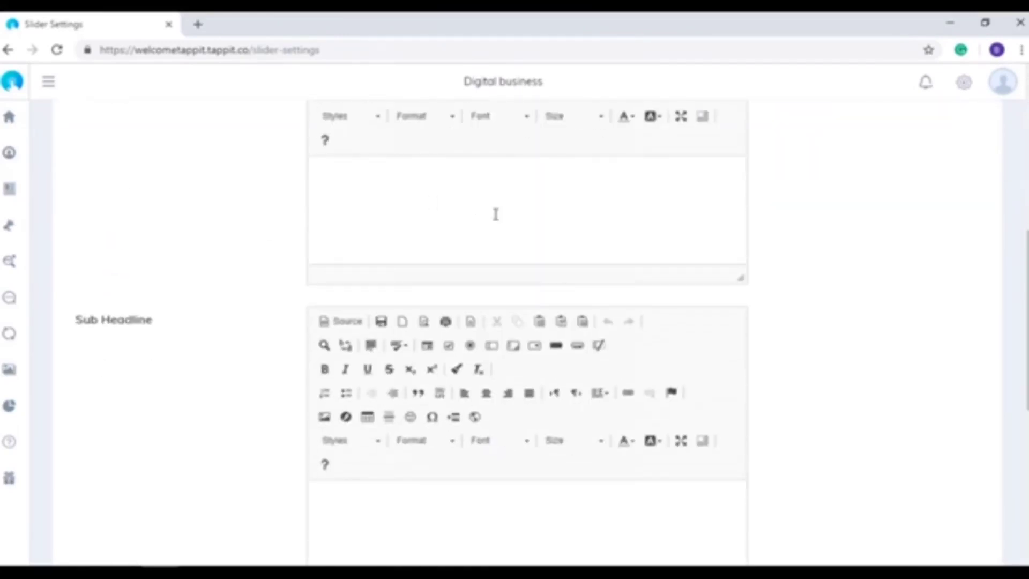
pyautogui.scroll(-7, 494, 214)
pyautogui.scroll(15, 429, 299)
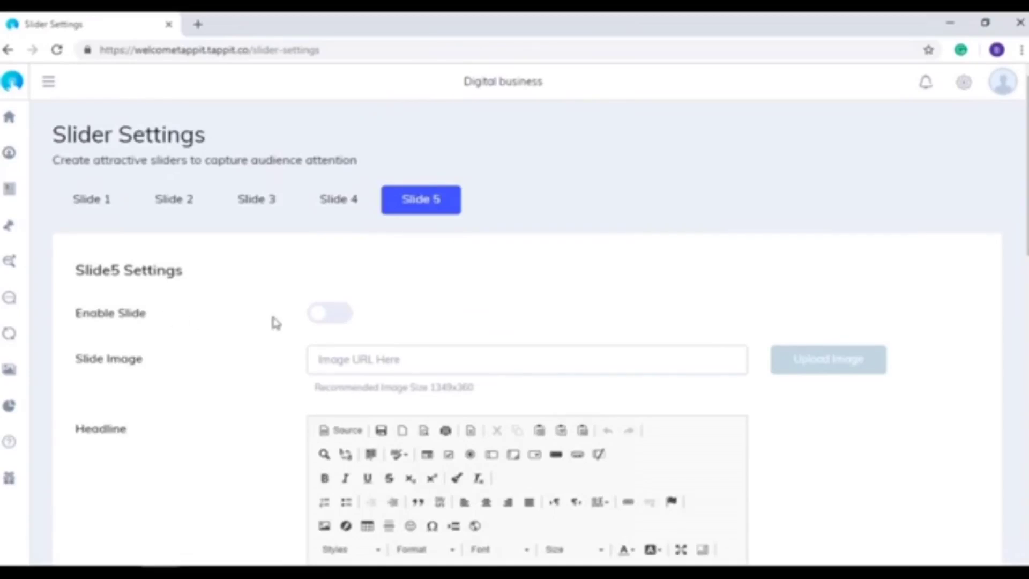
pyautogui.click(329, 315)
pyautogui.click(327, 320)
# Step: Open the Legal Settings and review the Privacy Policy and Terms & Conditions page texts
pyautogui.click(955, 88)
pyautogui.click(940, 210)
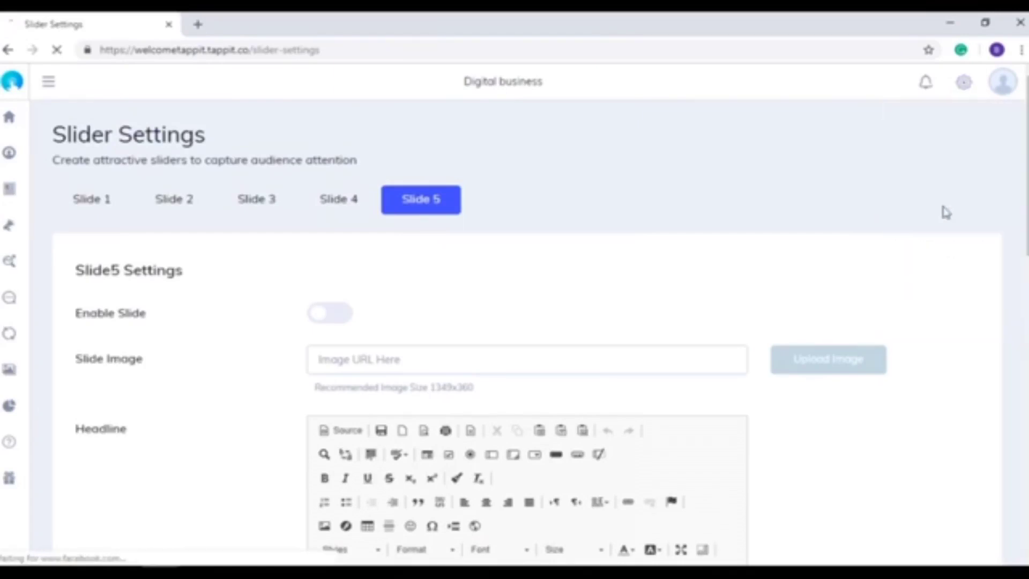
pyautogui.scroll(-3, 201, 232)
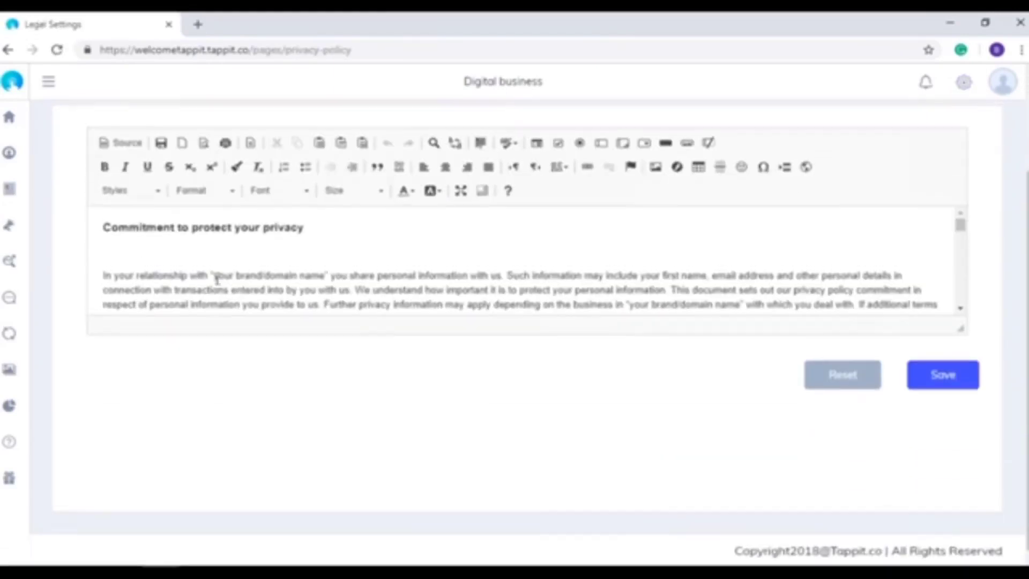
pyautogui.scroll(3, 217, 279)
pyautogui.click(257, 200)
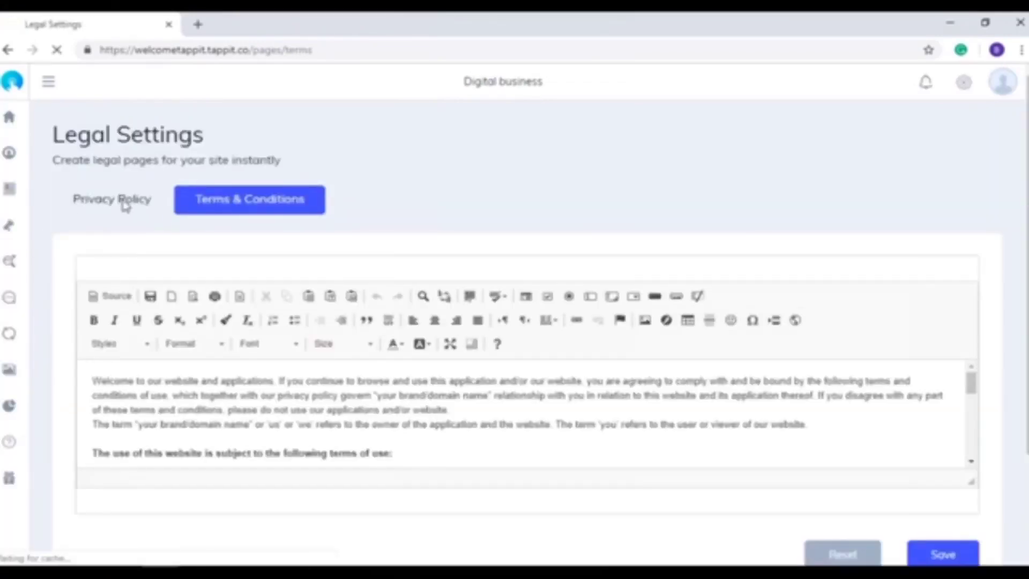
pyautogui.click(126, 202)
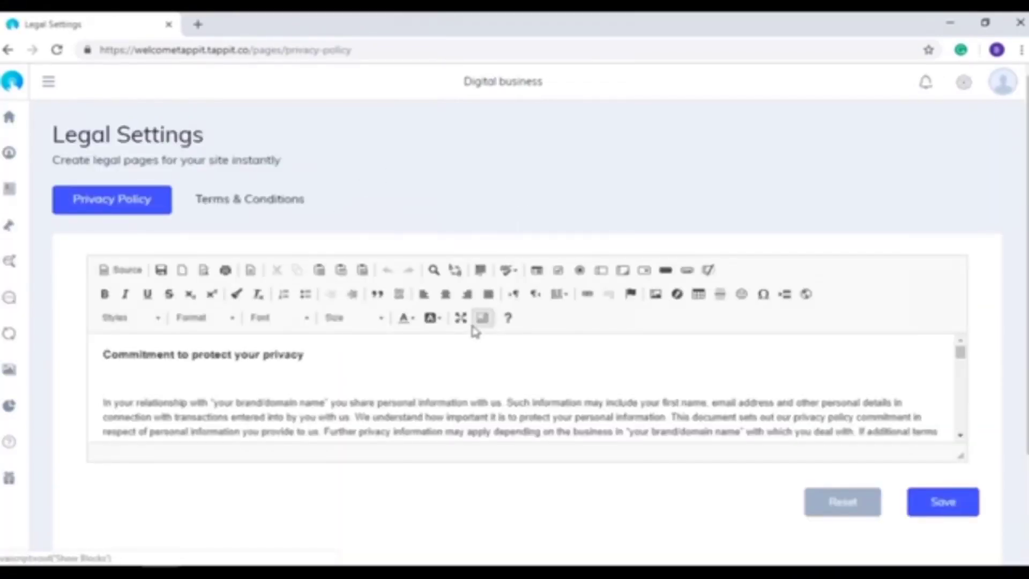
# Step: Open the Cookie Consent settings and examine the position, color, message and accept text options
pyautogui.click(965, 87)
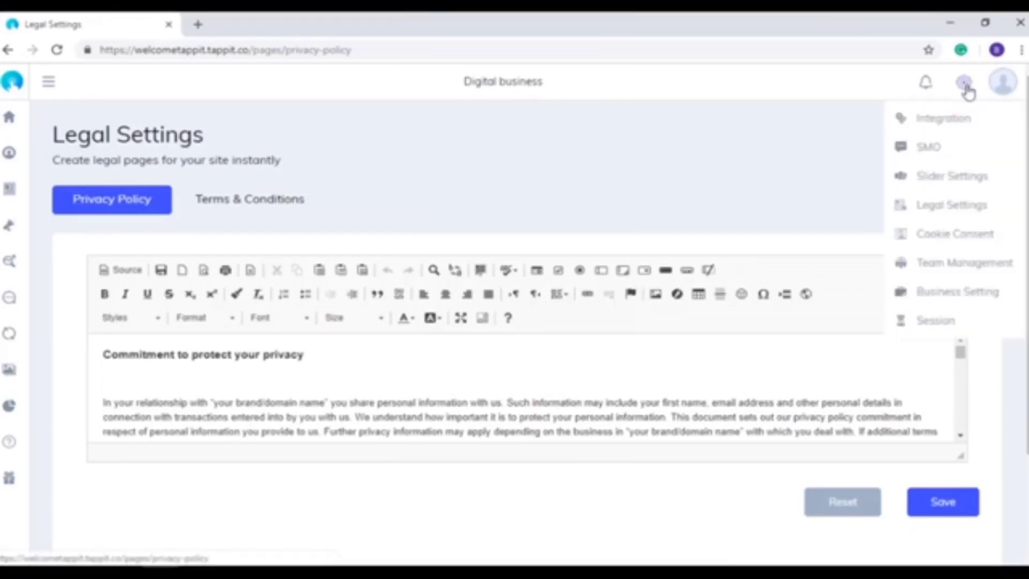
pyautogui.click(972, 235)
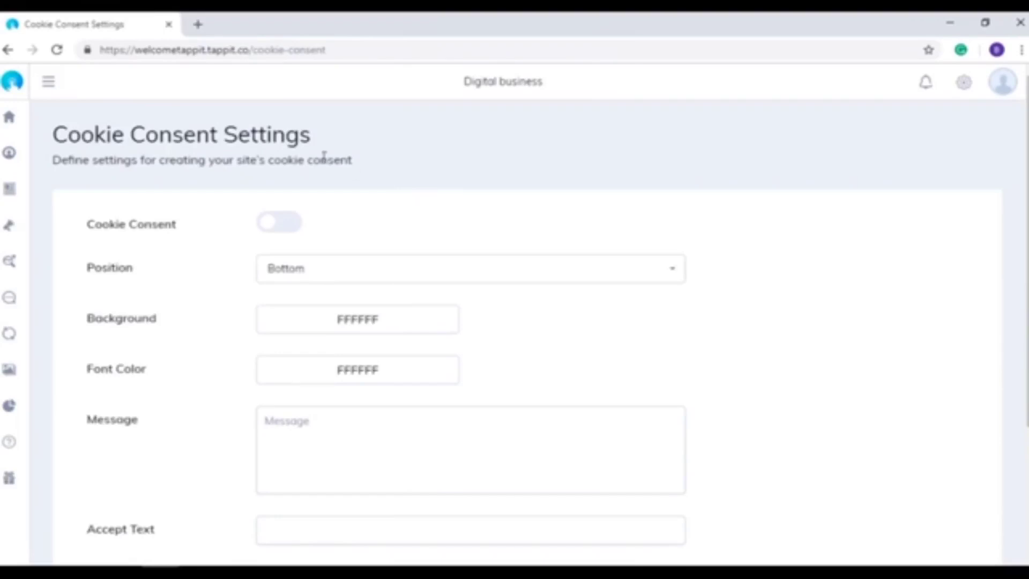
pyautogui.scroll(-3, 295, 369)
pyautogui.scroll(4, 297, 402)
# Step: Open Team Management and view the form for adding a new member
pyautogui.click(964, 83)
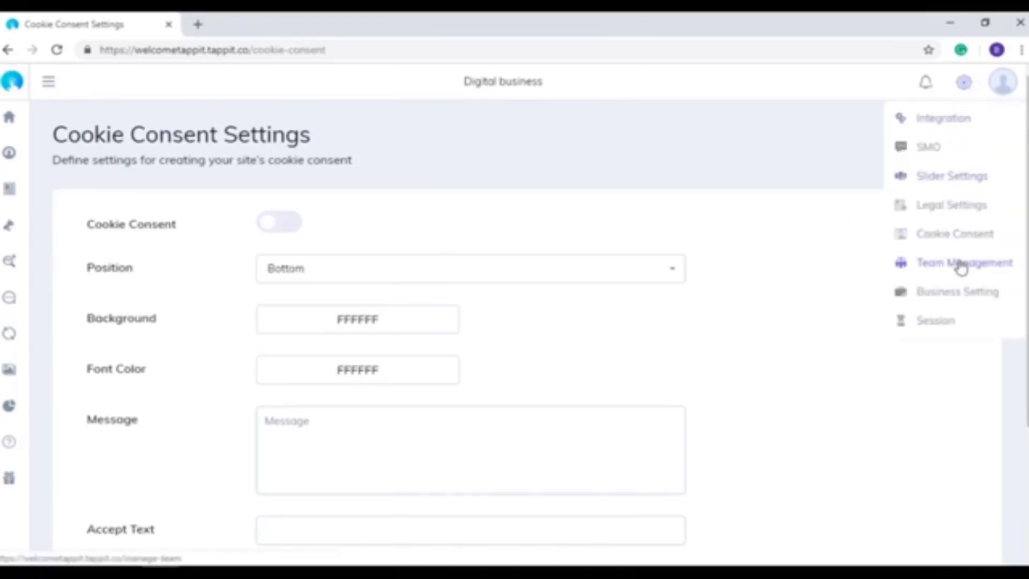
pyautogui.click(1000, 268)
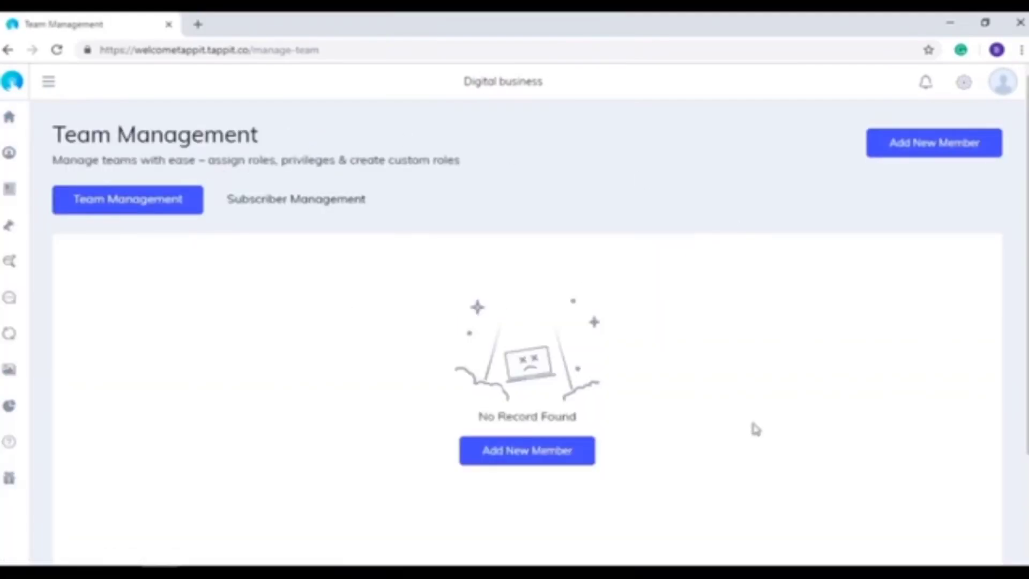
pyautogui.click(547, 466)
# Step: Open the Business Settings and examine the popup status, business name, subdomain, color scheme, logo and favicon options
pyautogui.click(964, 84)
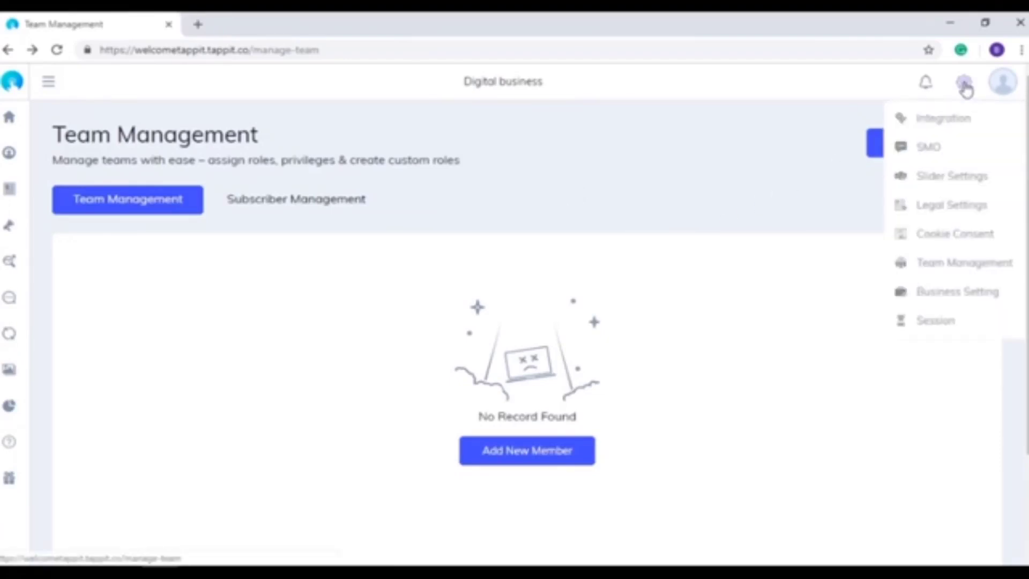
pyautogui.click(970, 293)
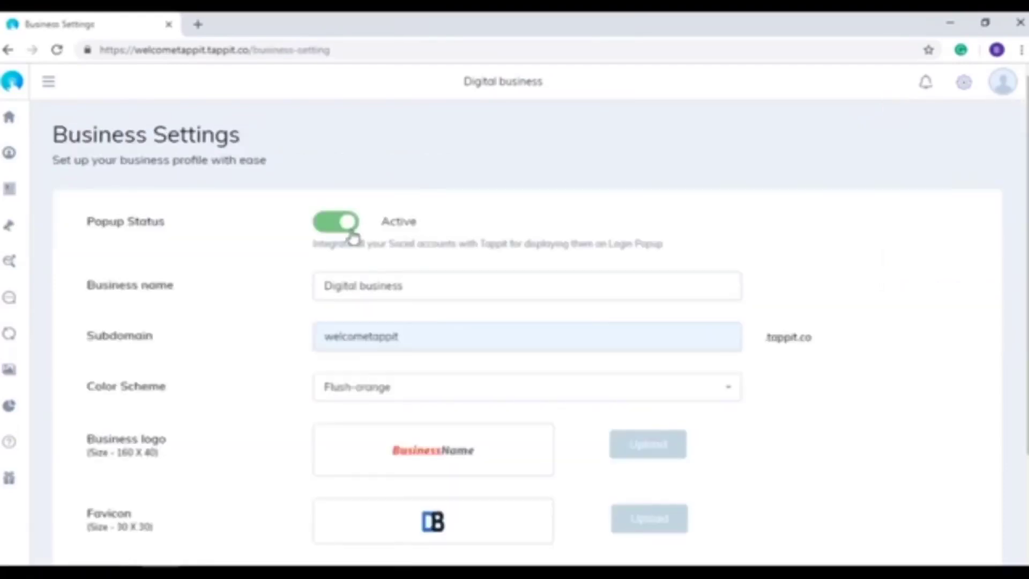
pyautogui.scroll(-3, 231, 177)
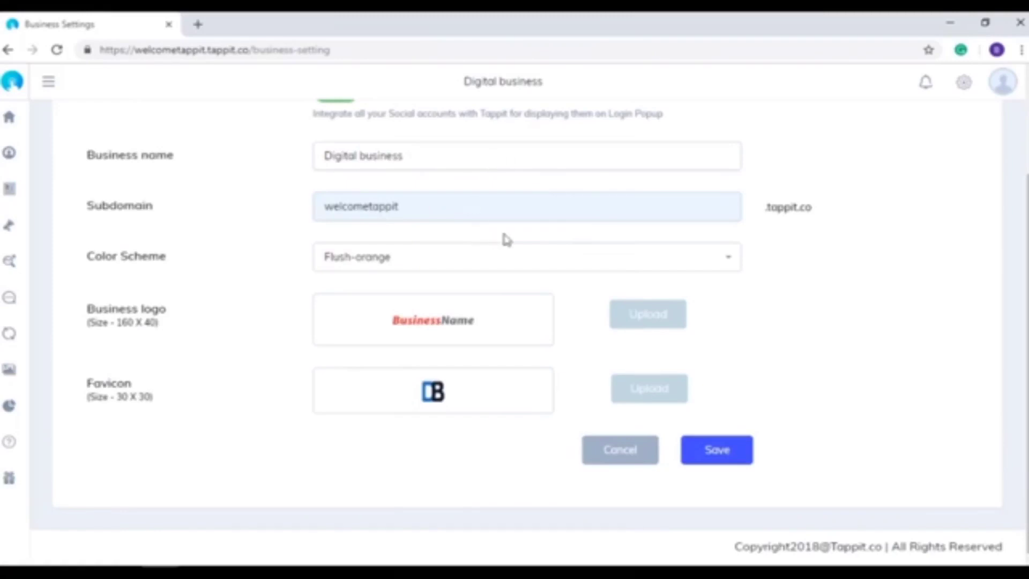
# Step: Open the Session page that lists recent account activities
pyautogui.scroll(3, 507, 240)
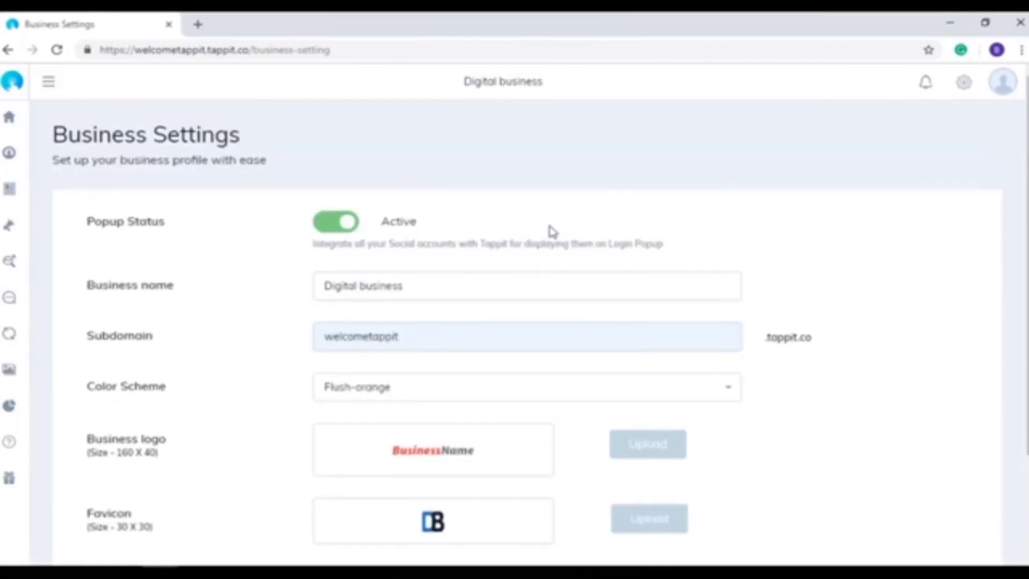
pyautogui.click(965, 84)
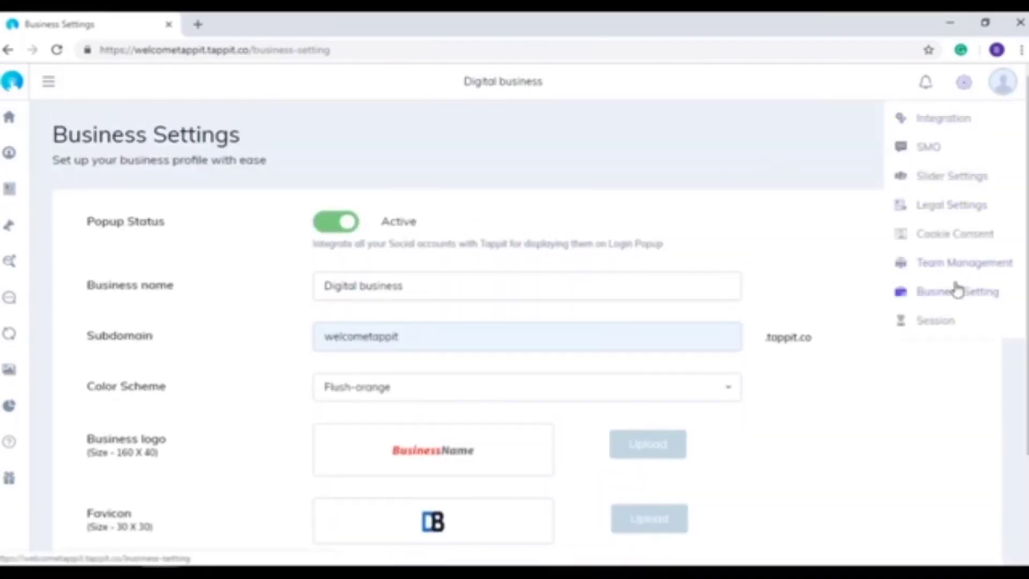
pyautogui.click(929, 321)
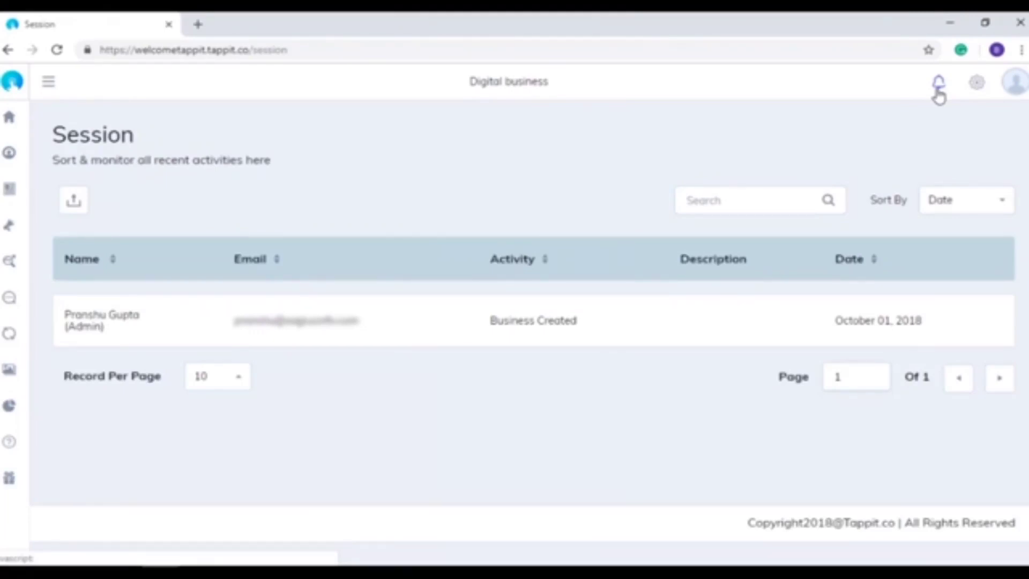
# Step: Open the All Lists page and view the options available for Lists
pyautogui.moveTo(32, 118)
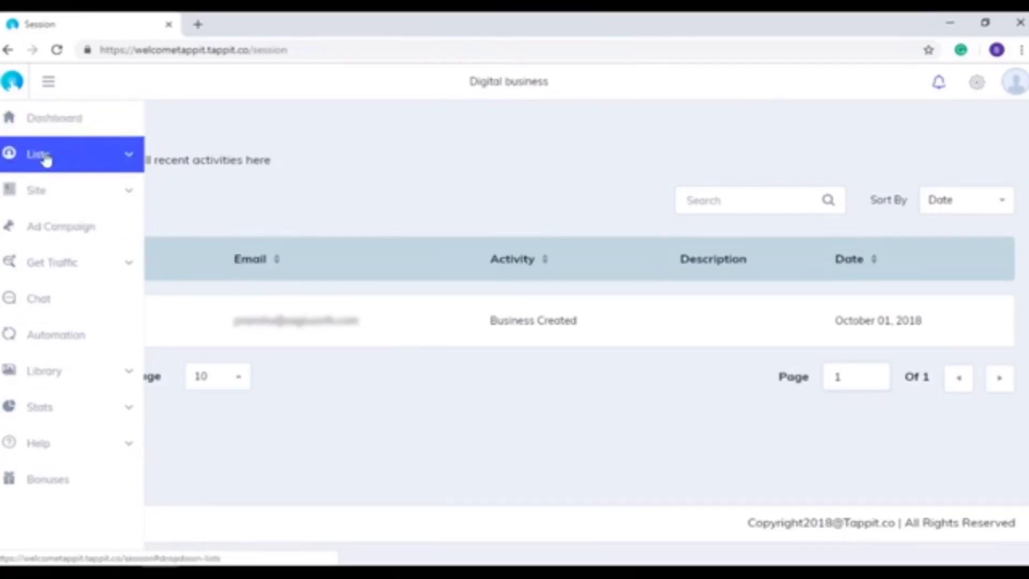
pyautogui.click(59, 165)
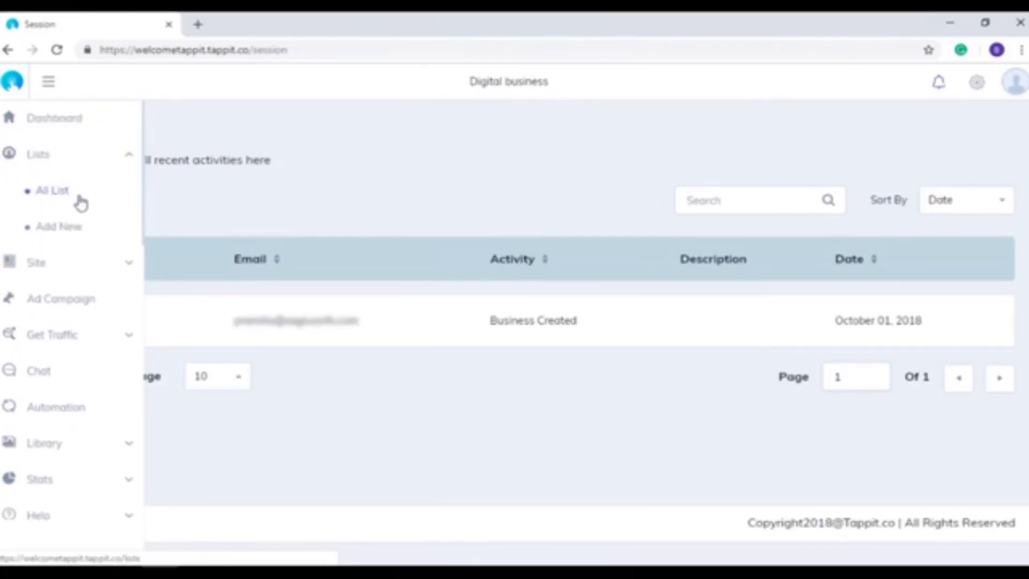
pyautogui.click(52, 194)
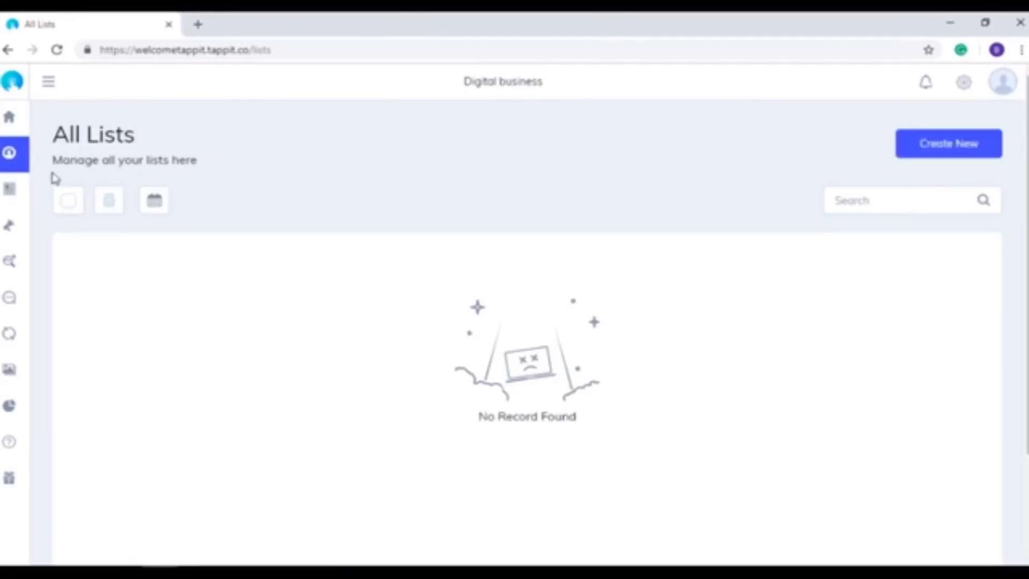
pyautogui.click(12, 156)
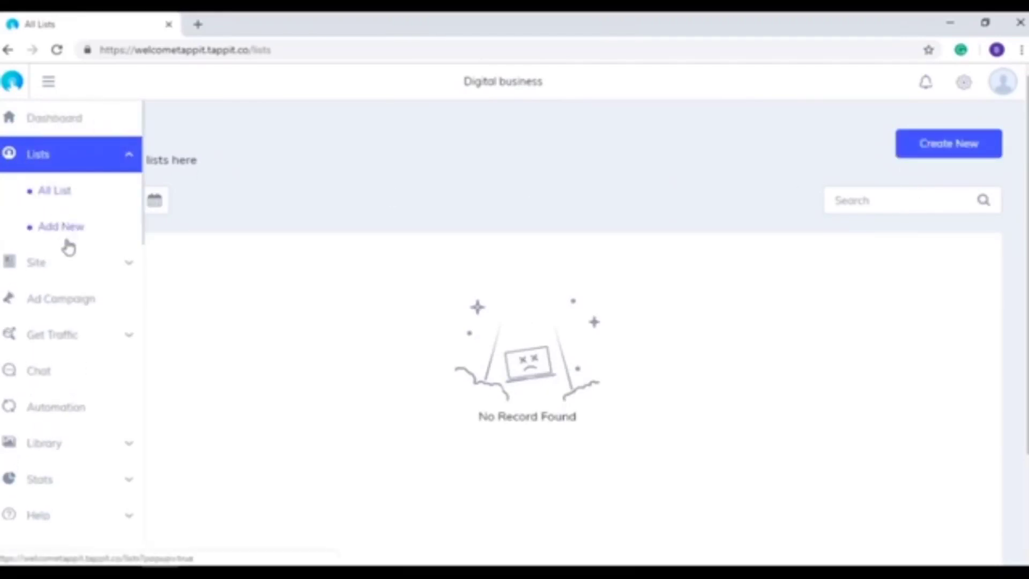
pyautogui.click(75, 169)
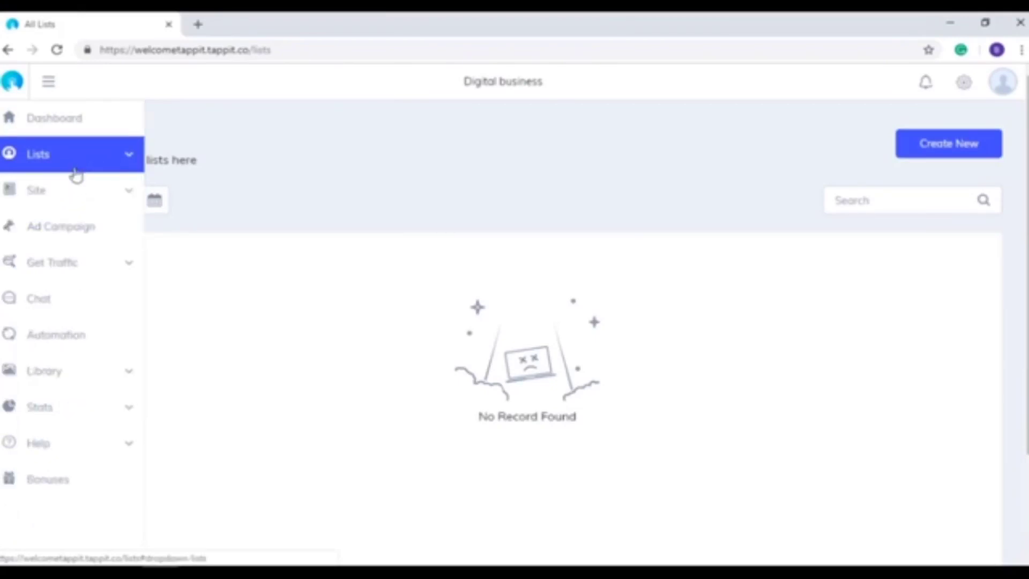
# Step: Open the All Video Categories page of the Site section
pyautogui.click(82, 199)
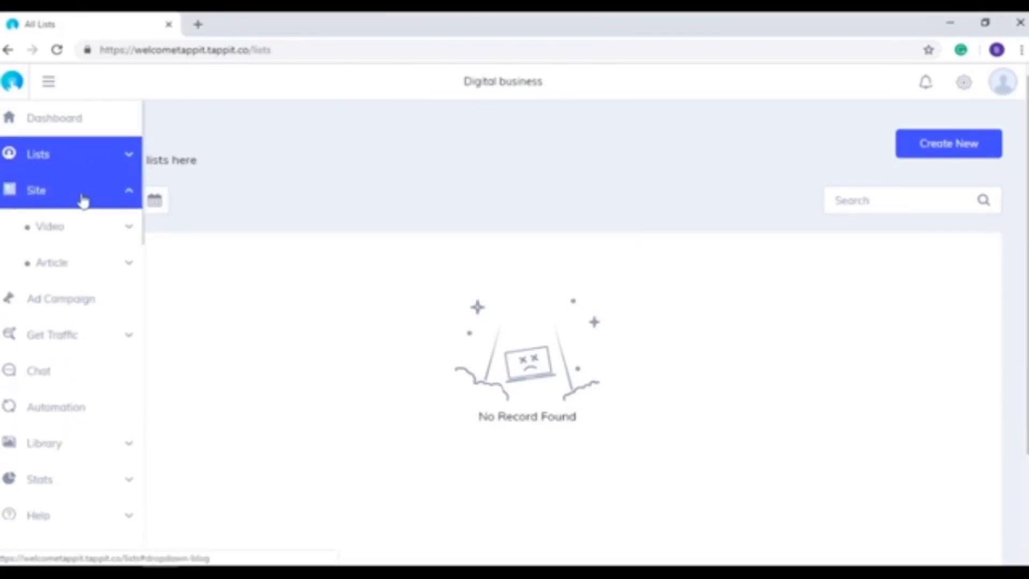
pyautogui.click(75, 232)
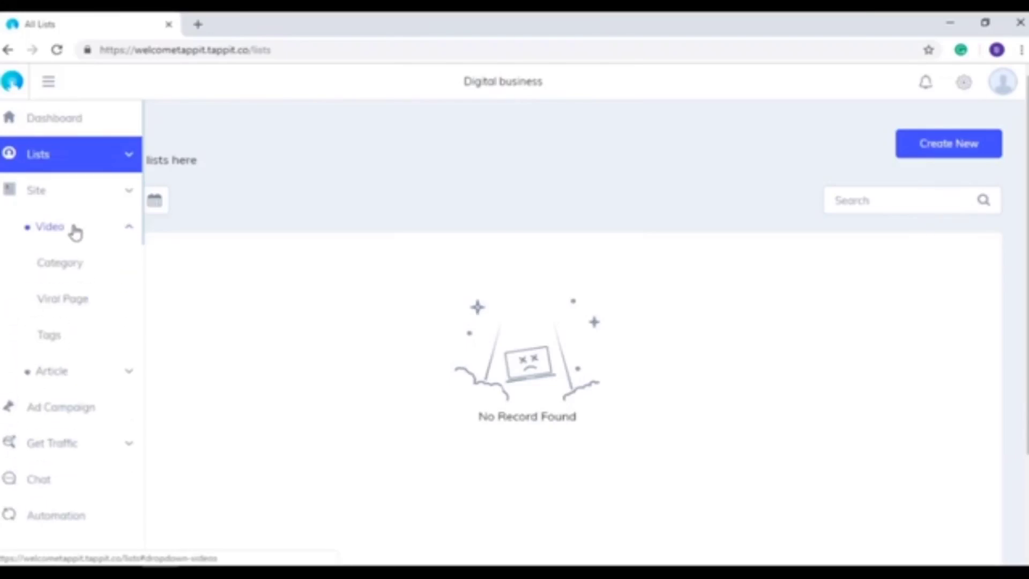
pyautogui.click(41, 266)
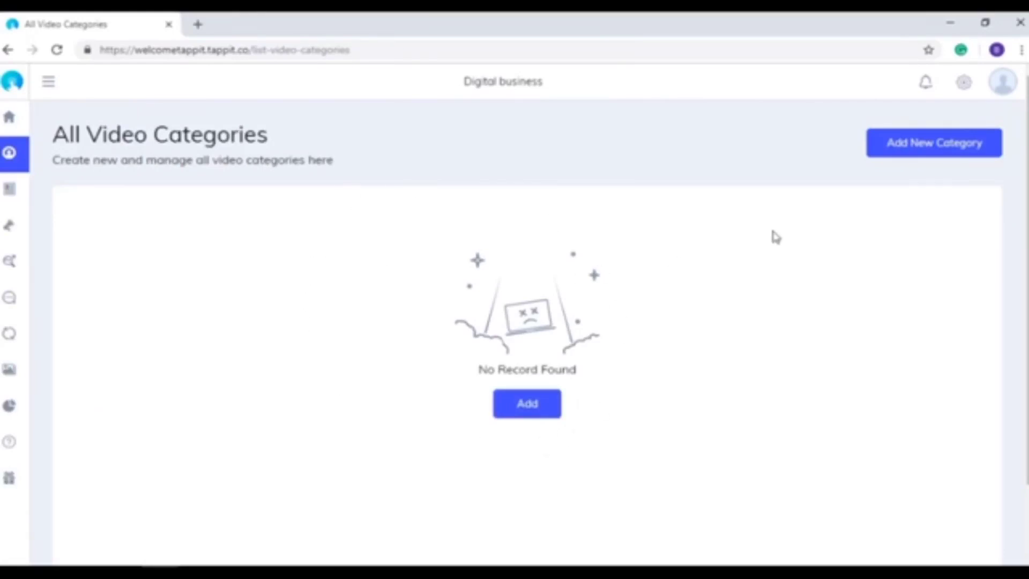
# Step: Examine the Add New Category form for videos and the category selection on the Add New Viral Page form
pyautogui.click(937, 151)
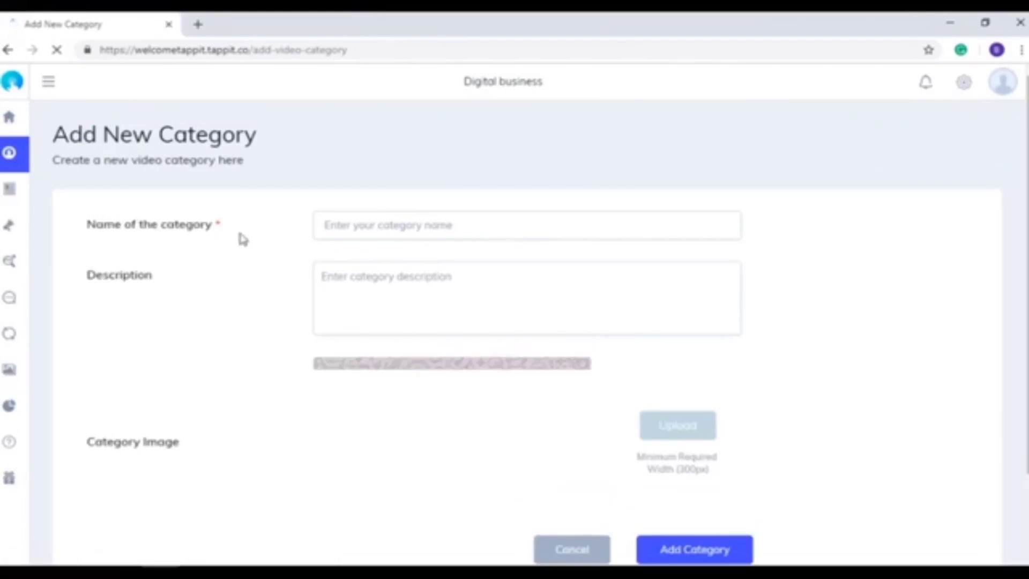
pyautogui.scroll(-2, 574, 471)
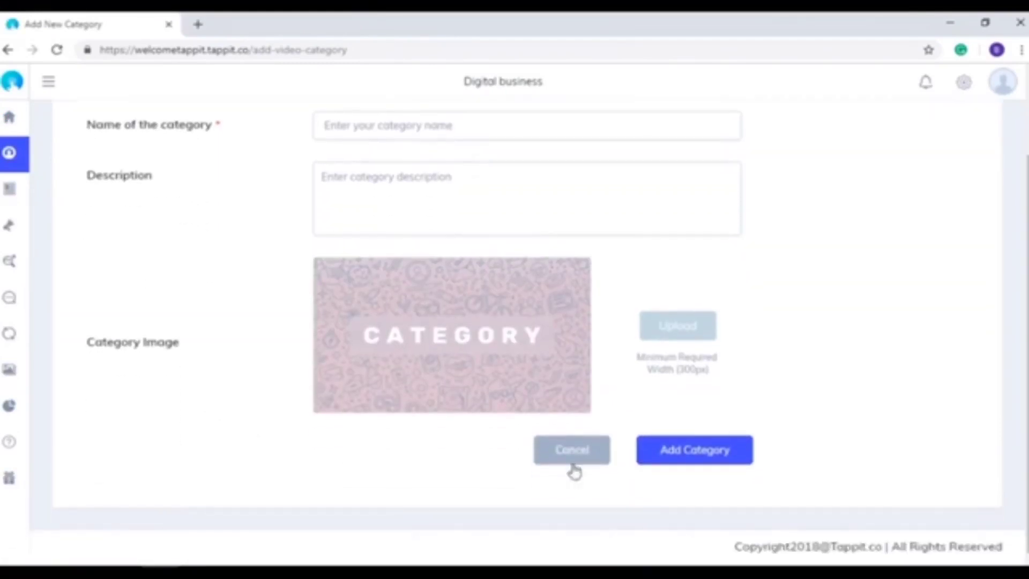
pyautogui.scroll(1, 488, 299)
pyautogui.scroll(1, 488, 299)
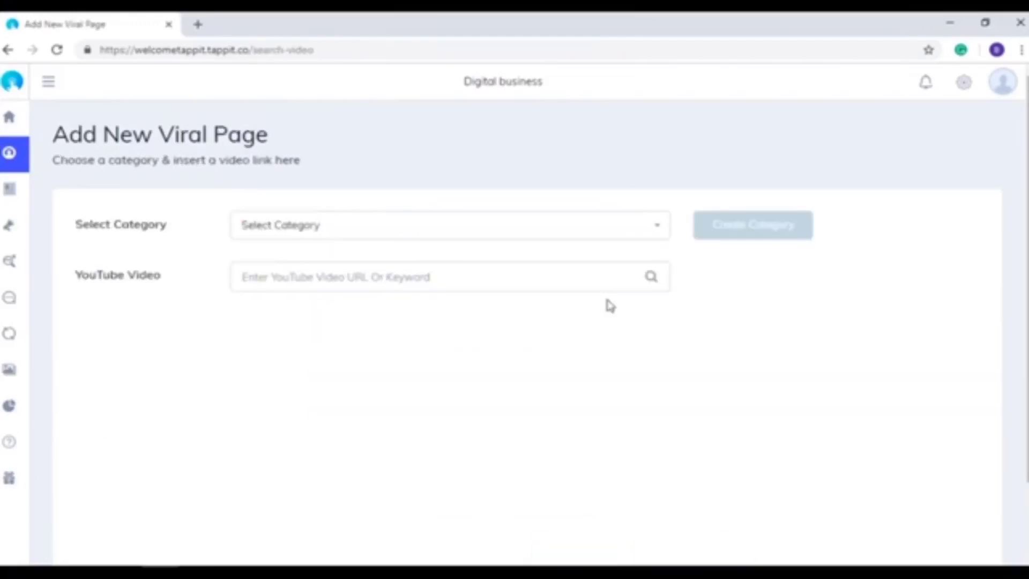
pyautogui.click(298, 236)
pyautogui.click(300, 234)
# Step: Open the All Articles page of the Site section
pyautogui.moveTo(68, 223)
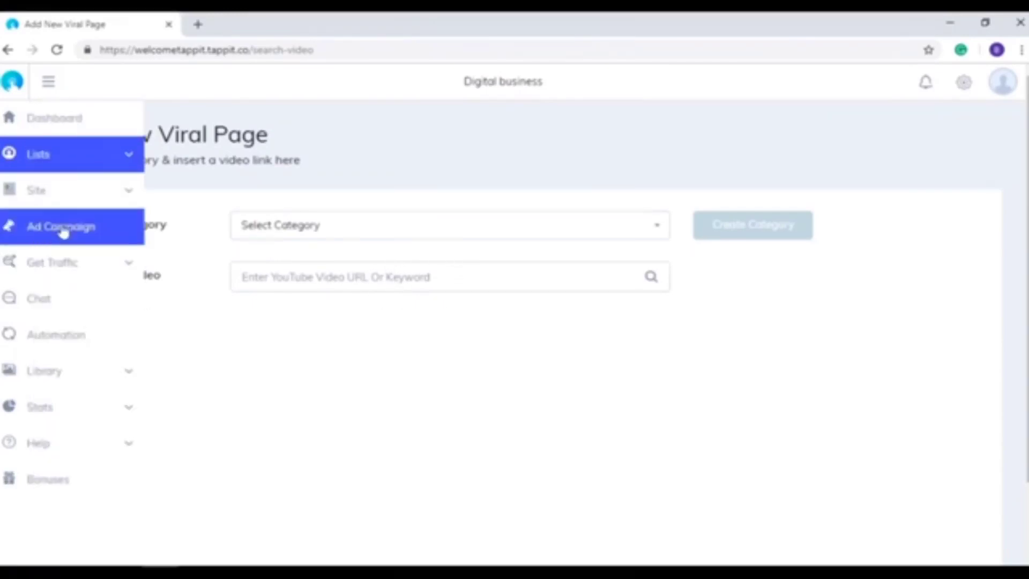
pyautogui.click(69, 202)
pyautogui.click(45, 263)
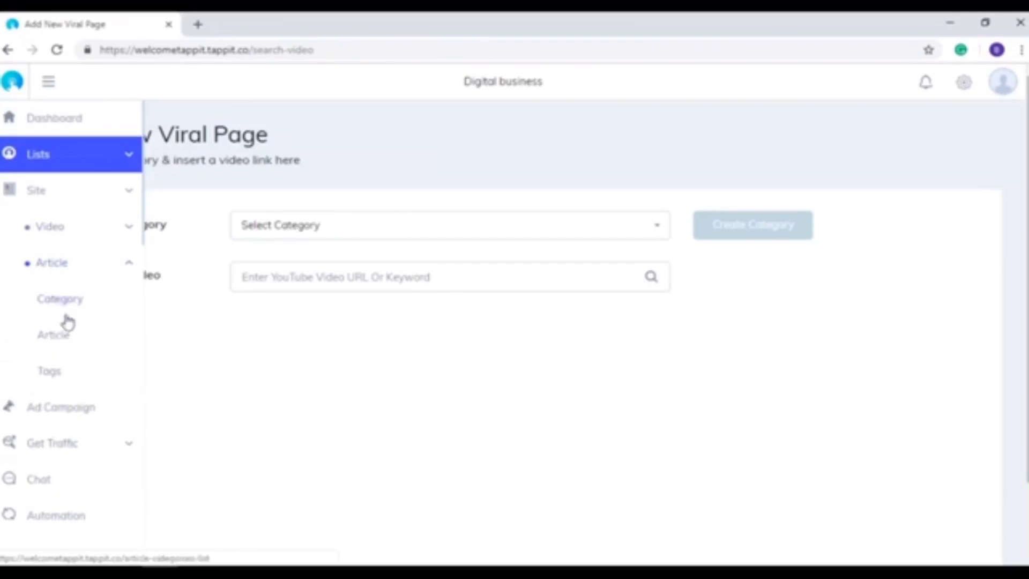
pyautogui.click(68, 336)
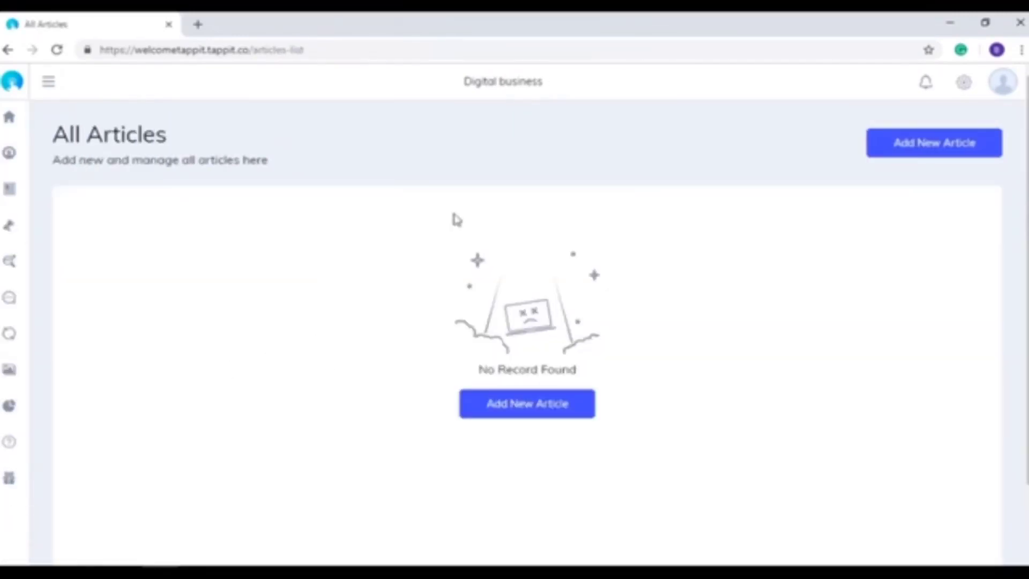
# Step: Start adding a new article from a content provider and view the available article sources
pyautogui.click(510, 410)
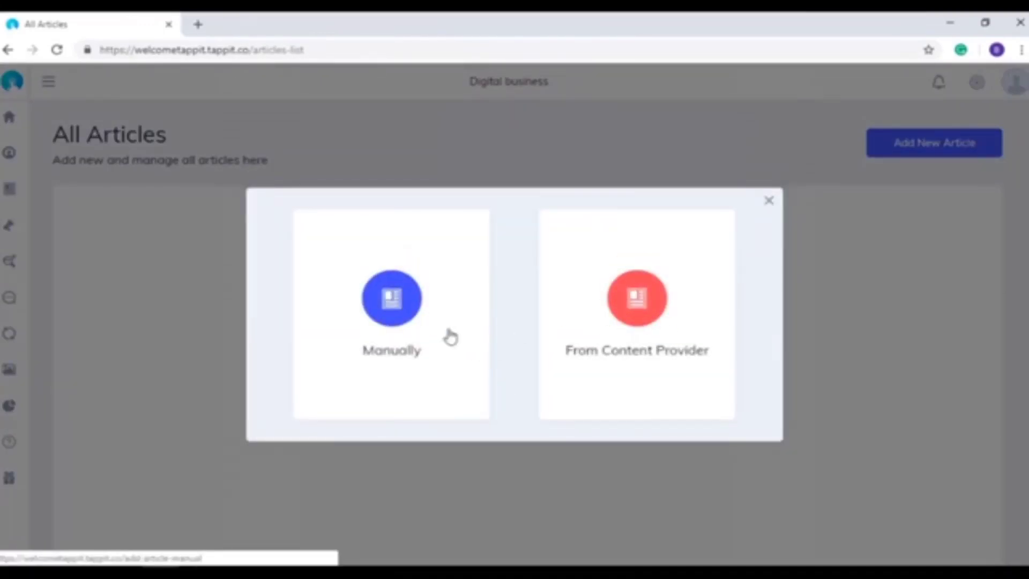
pyautogui.click(611, 336)
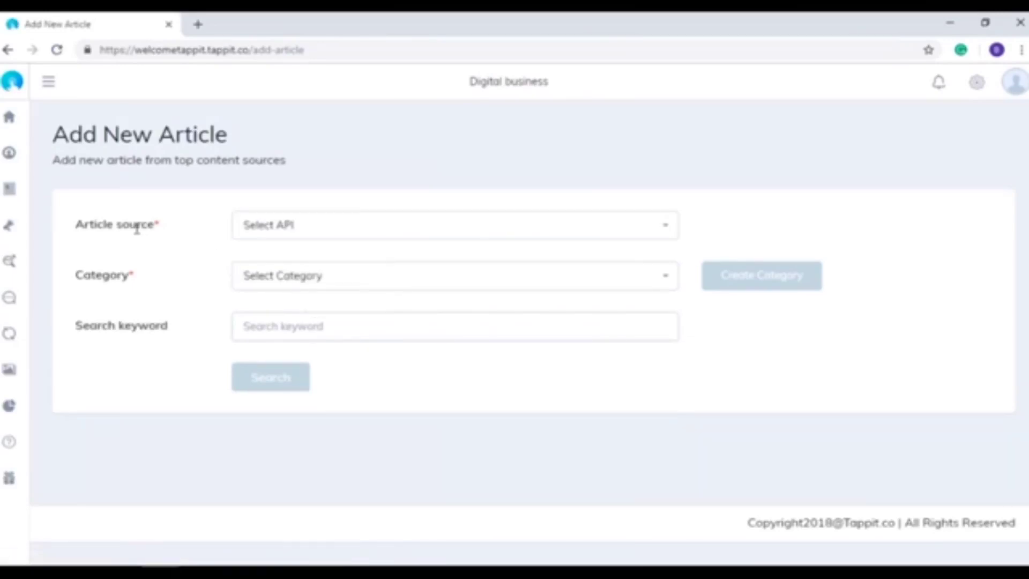
pyautogui.click(274, 234)
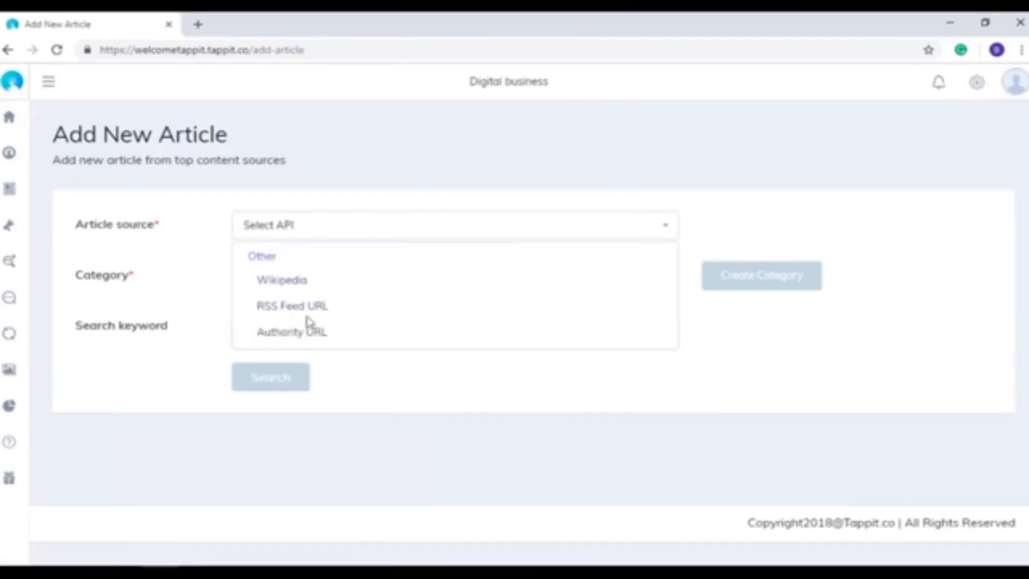
pyautogui.click(341, 234)
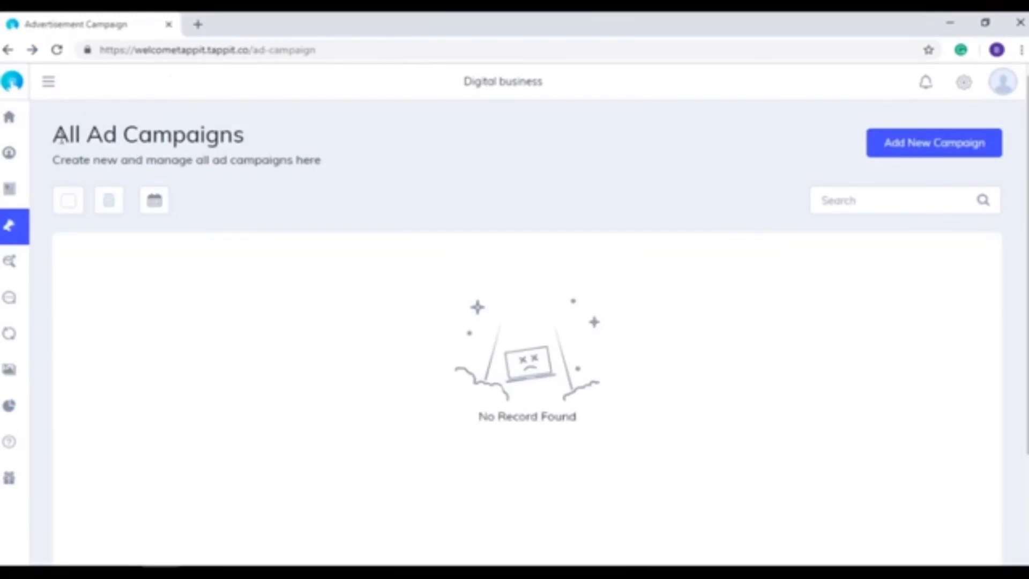
# Step: Start a new ad campaign from the All Ad Campaigns page and browse the gallery of campaign designs
pyautogui.moveTo(60, 137); pyautogui.dragTo(302, 149)
pyautogui.click(303, 148)
pyautogui.click(918, 150)
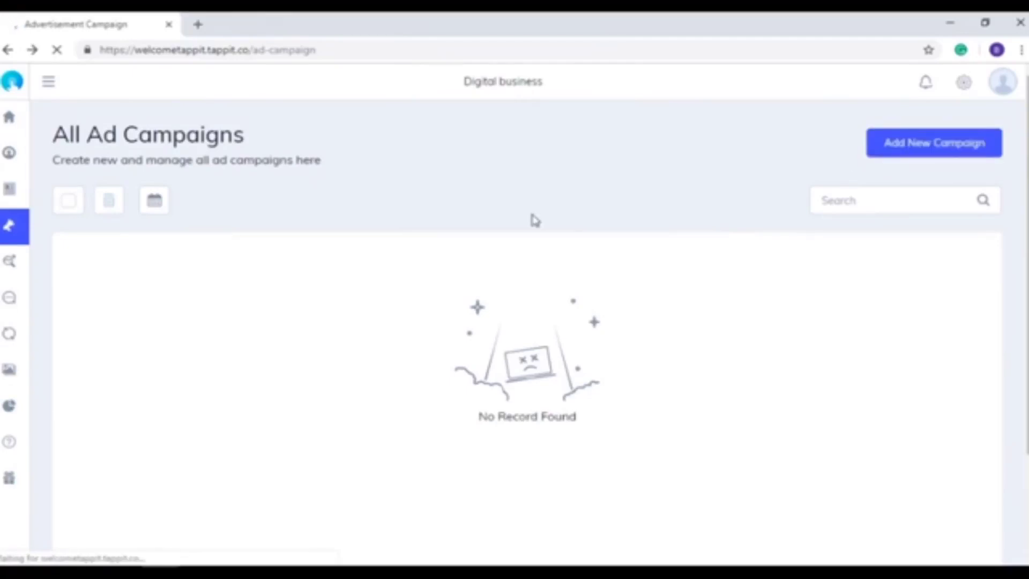
pyautogui.scroll(-3, 531, 220)
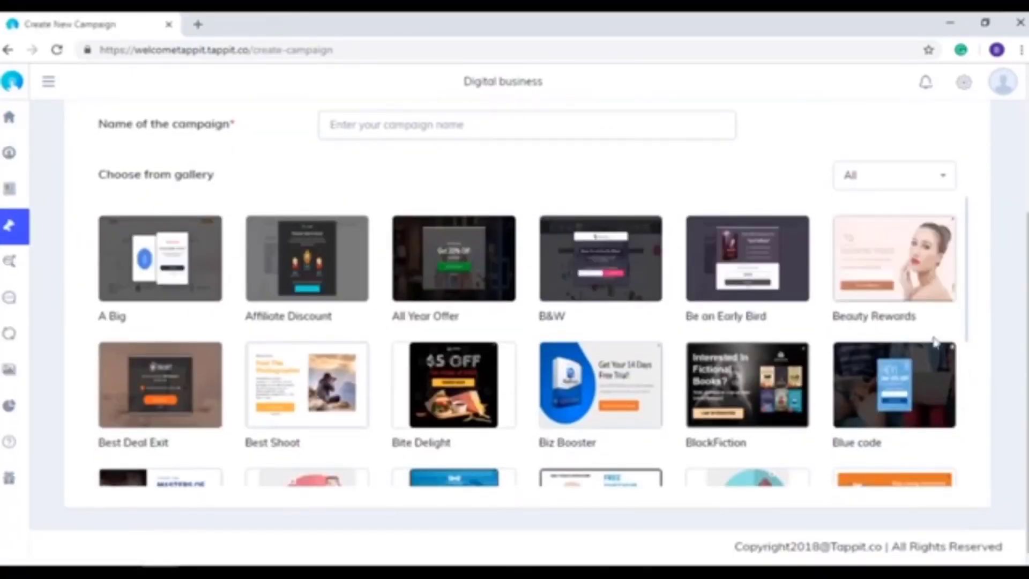
pyautogui.scroll(-10, 921, 416)
pyautogui.scroll(-10, 377, 322)
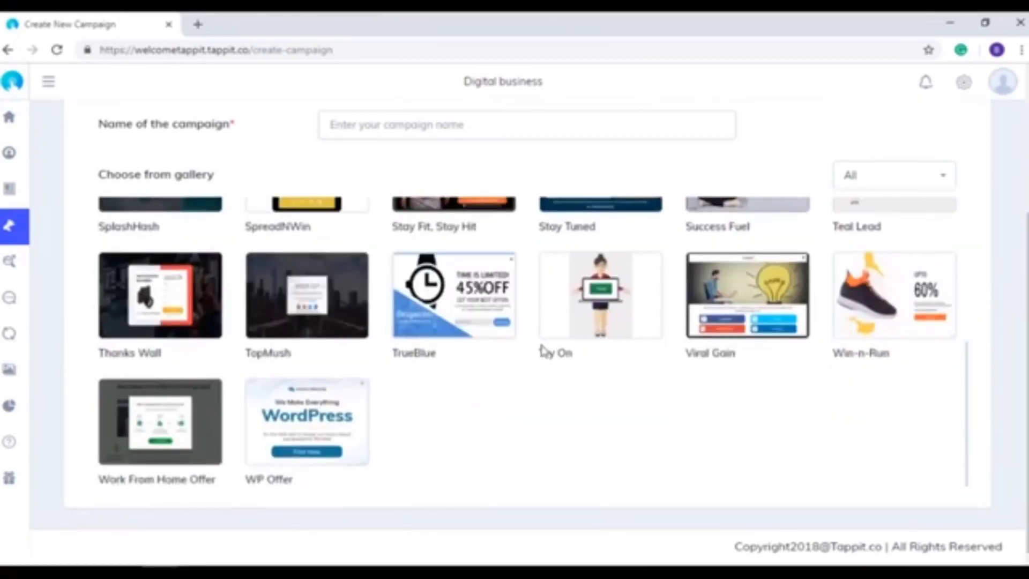
pyautogui.scroll(15, 541, 346)
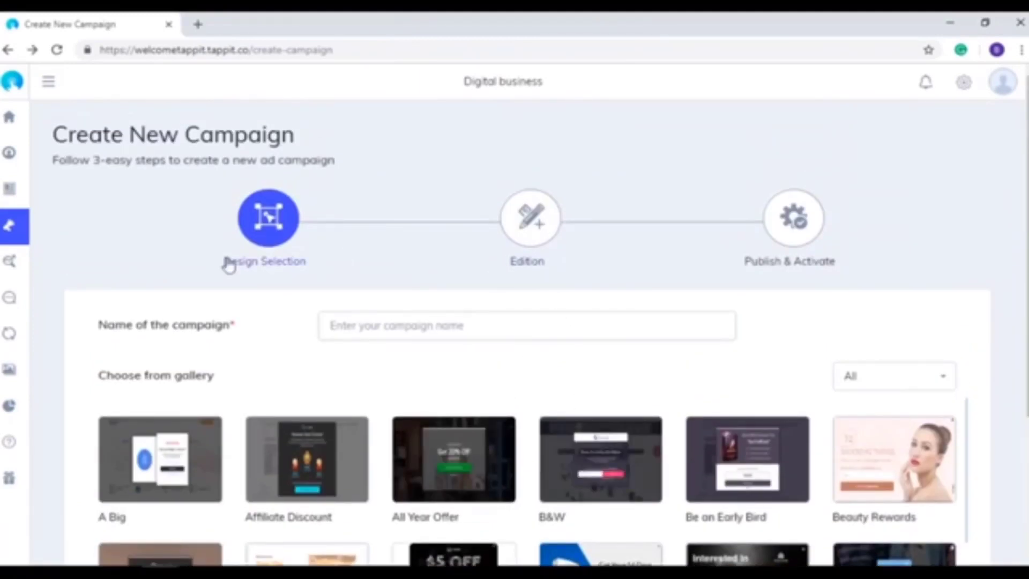
# Step: Open the social campaigns under Get Traffic and examine the form for creating a new social campaign
pyautogui.click(43, 263)
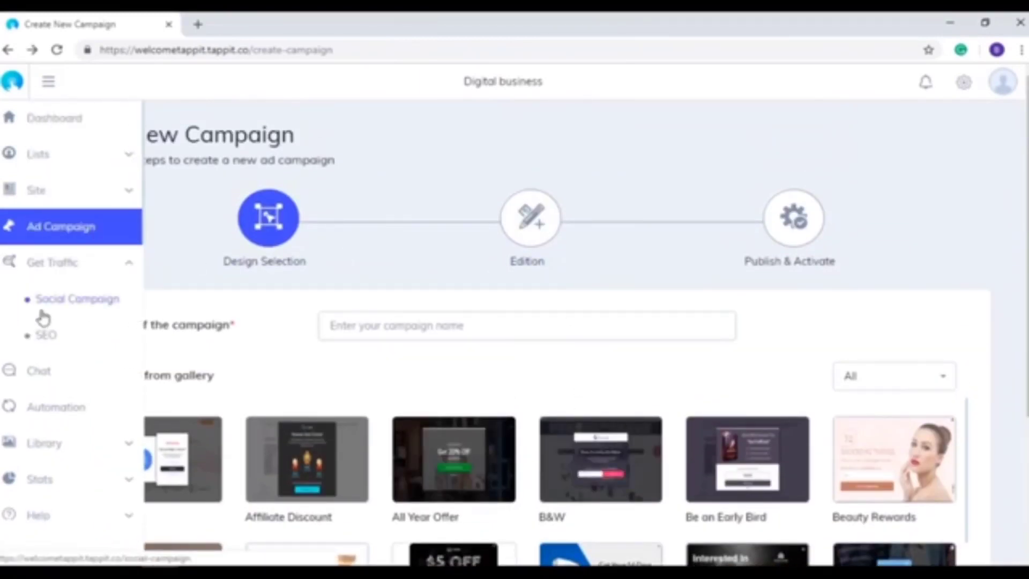
pyautogui.click(95, 310)
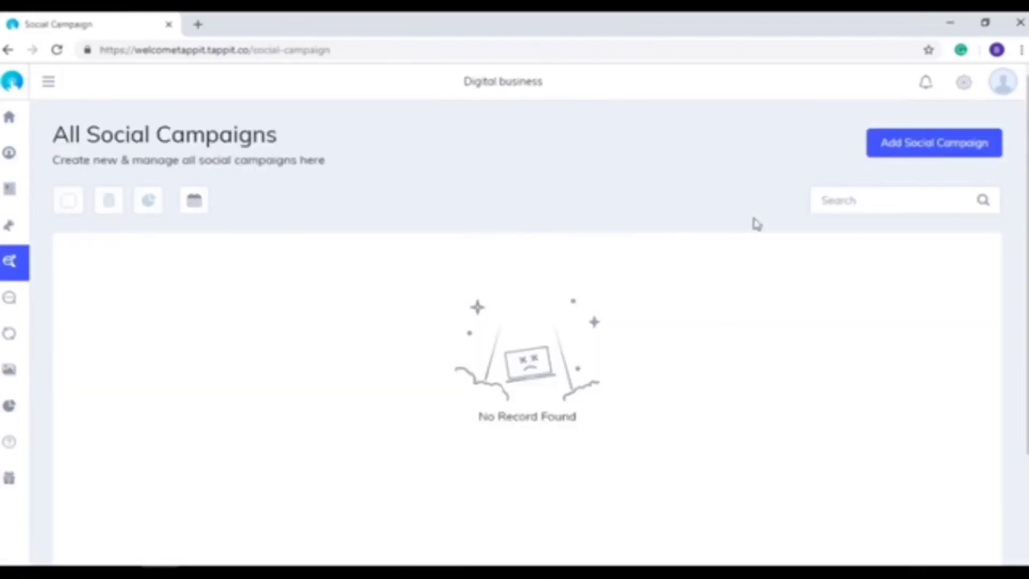
pyautogui.click(942, 151)
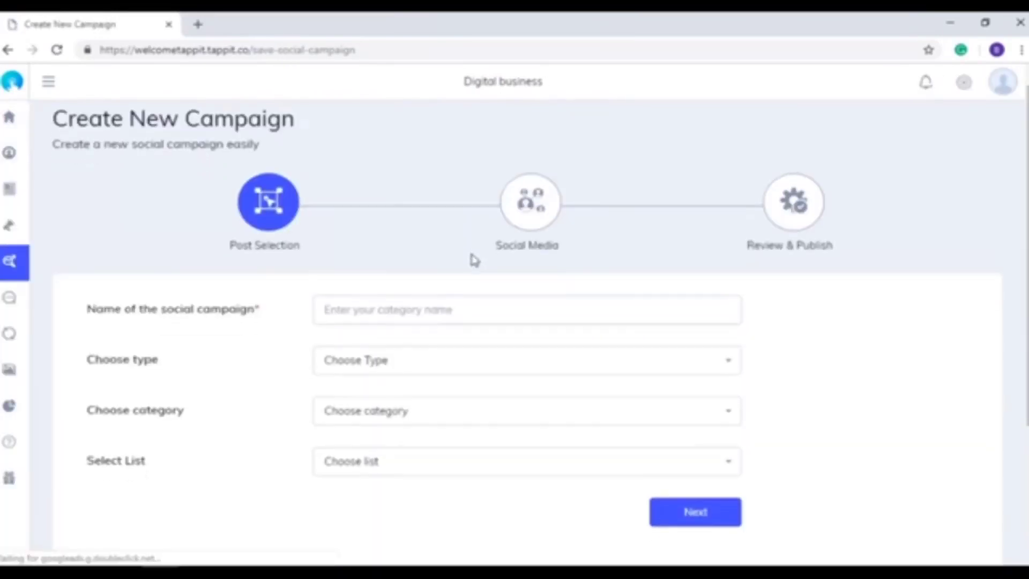
pyautogui.scroll(-1, 474, 257)
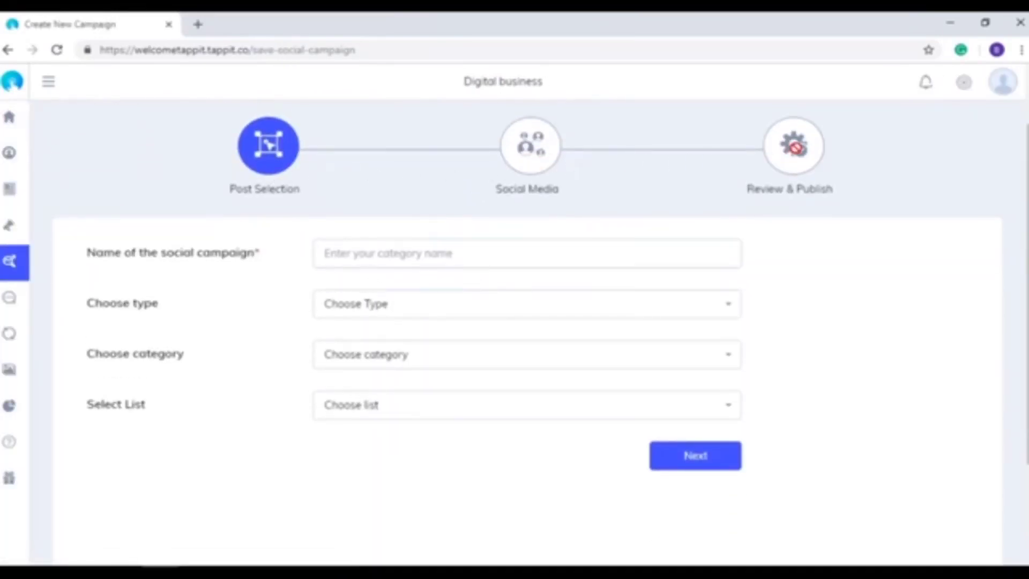
pyautogui.scroll(-1, 664, 315)
pyautogui.scroll(2, 472, 355)
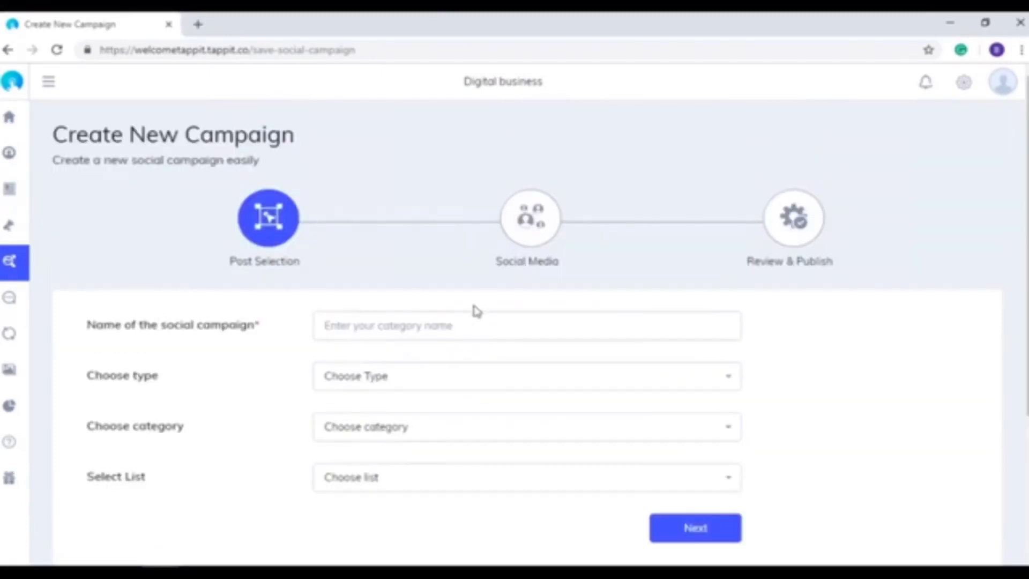
# Step: Open the SEO Settings under Get Traffic and examine the home page's meta, robots, snippet preview and SEO analysis sections
pyautogui.click(42, 272)
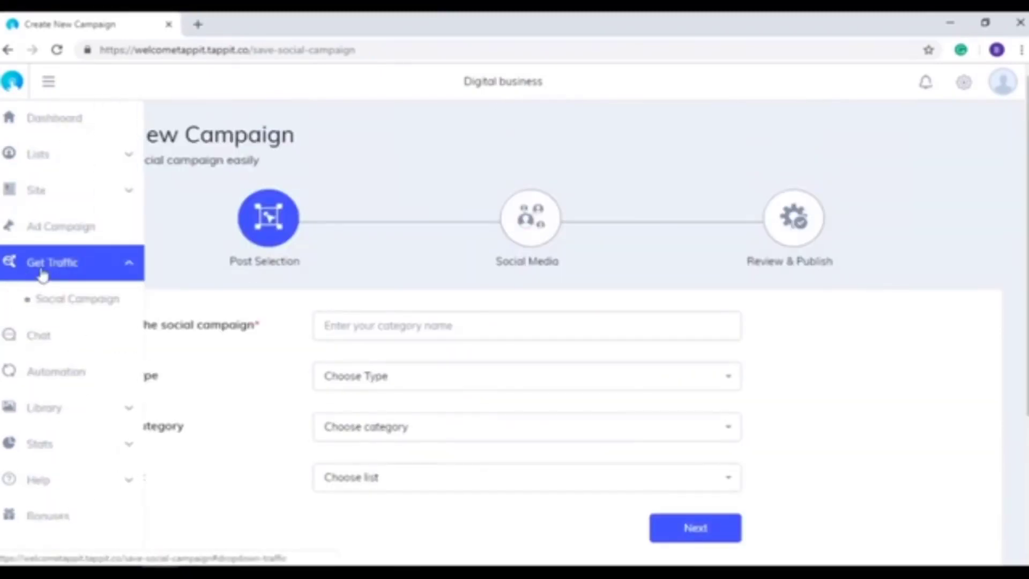
pyautogui.click(64, 339)
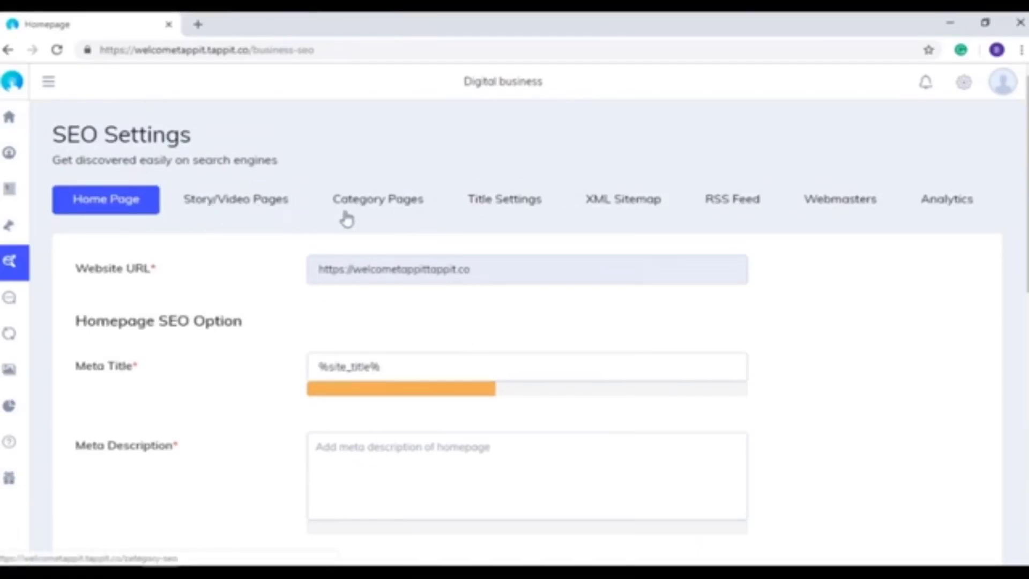
pyautogui.scroll(-4, 784, 331)
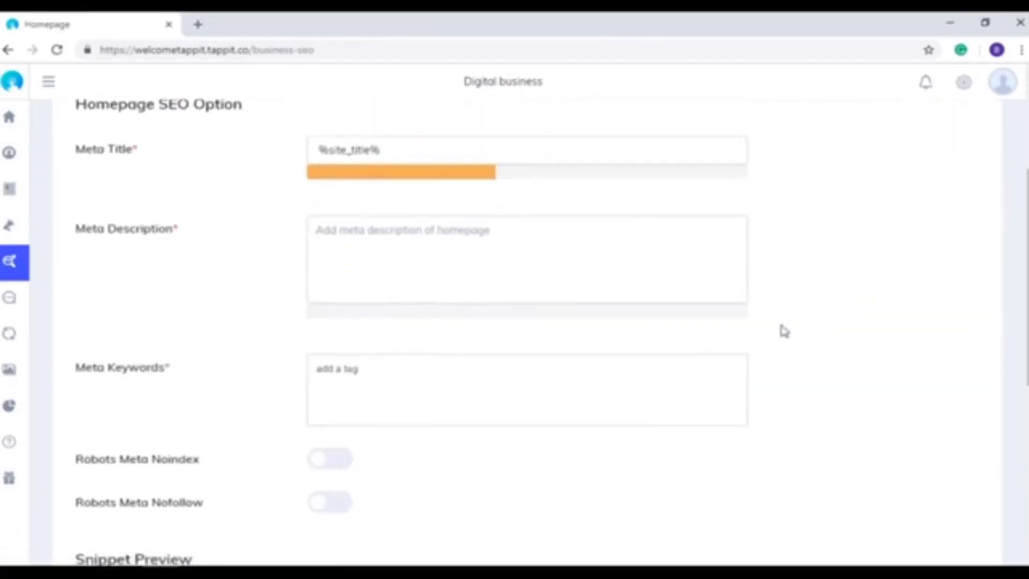
pyautogui.scroll(-5, 562, 350)
pyautogui.scroll(-2, 380, 448)
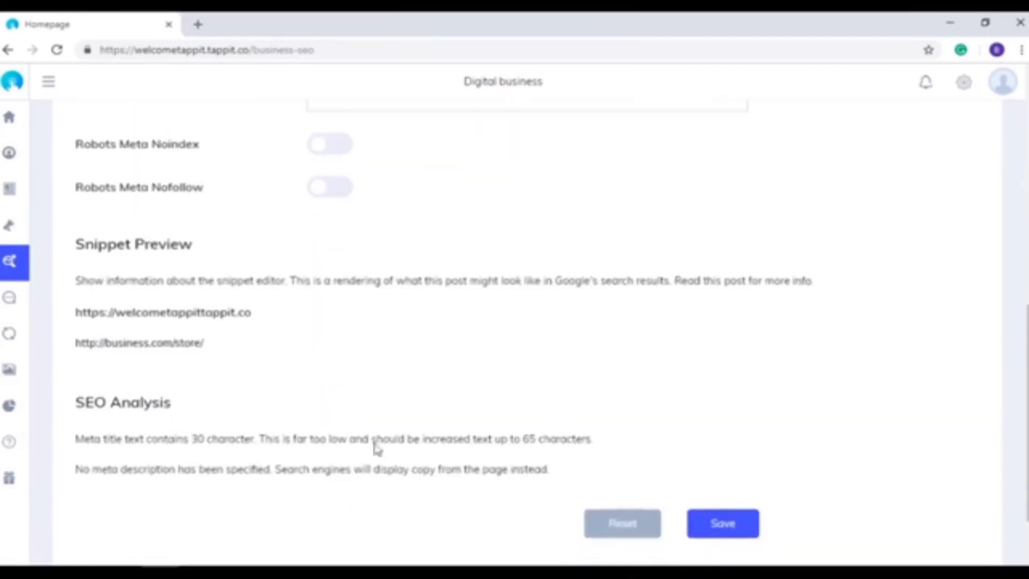
pyautogui.scroll(10, 437, 424)
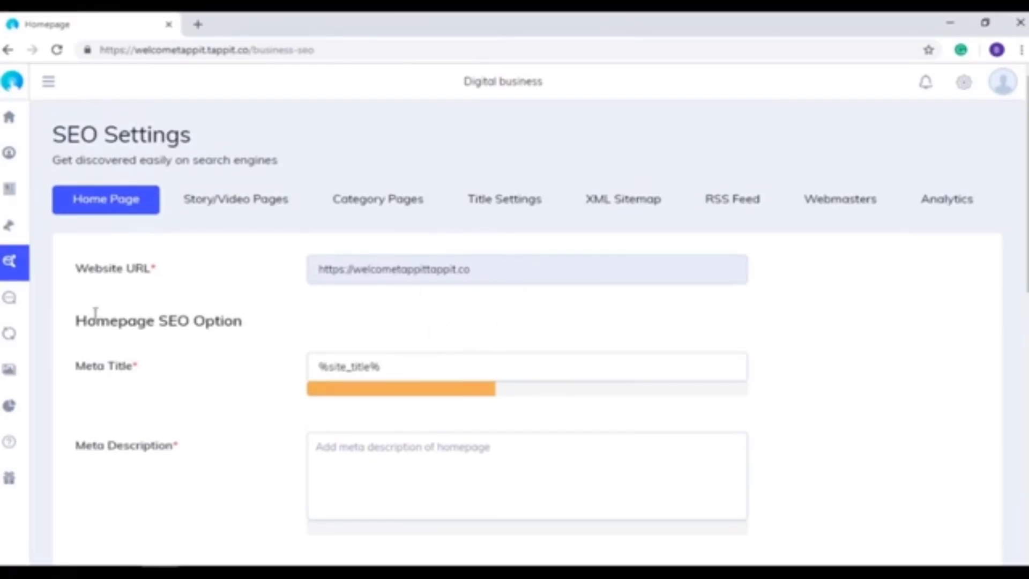
# Step: Open the Chat Integration page and switch the FB Messenger chat status to active
pyautogui.moveTo(2, 301)
pyautogui.click(46, 309)
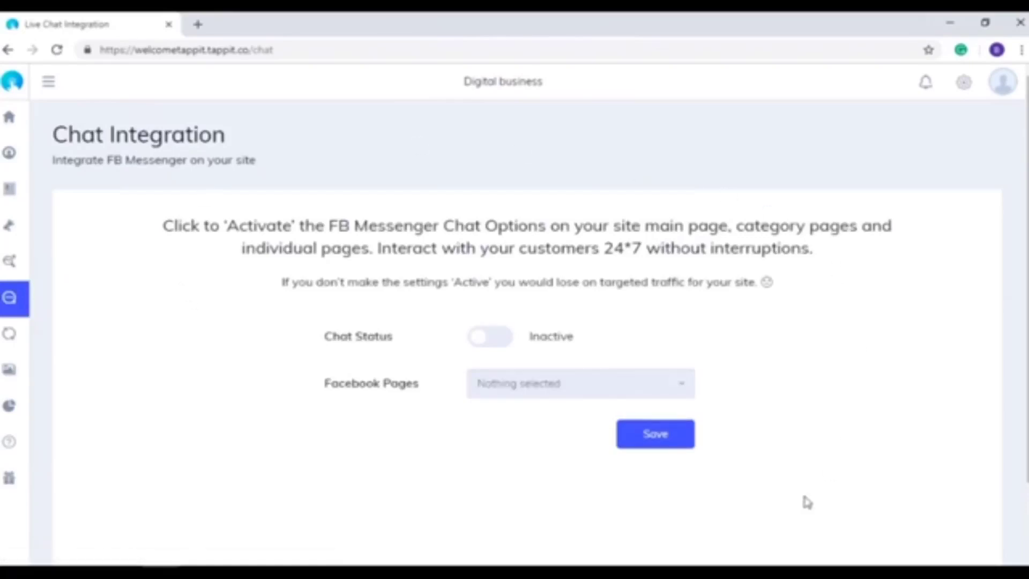
pyautogui.click(507, 342)
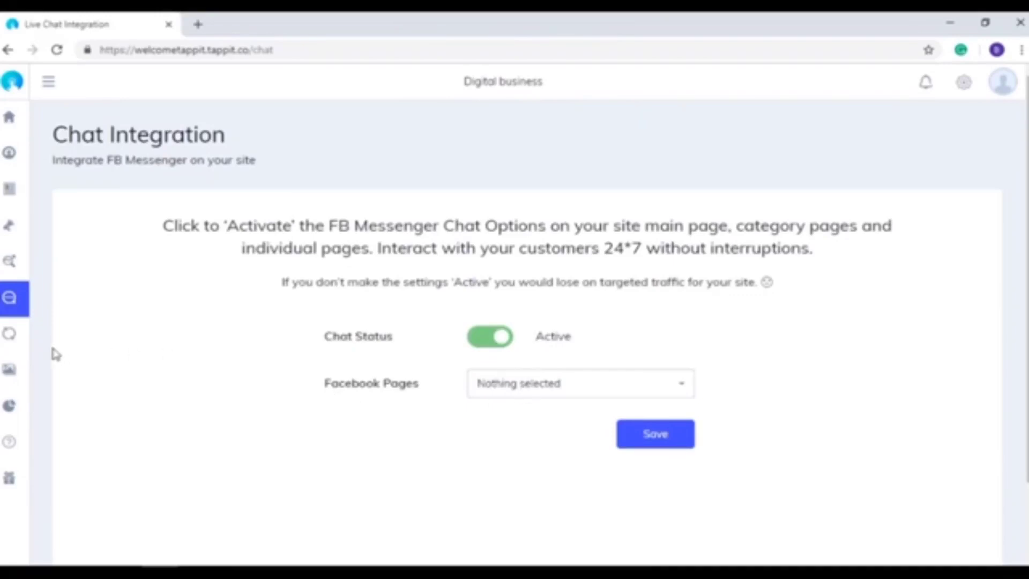
# Step: Start a new automation from the Automation page and examine its detail and preference fields
pyautogui.click(32, 343)
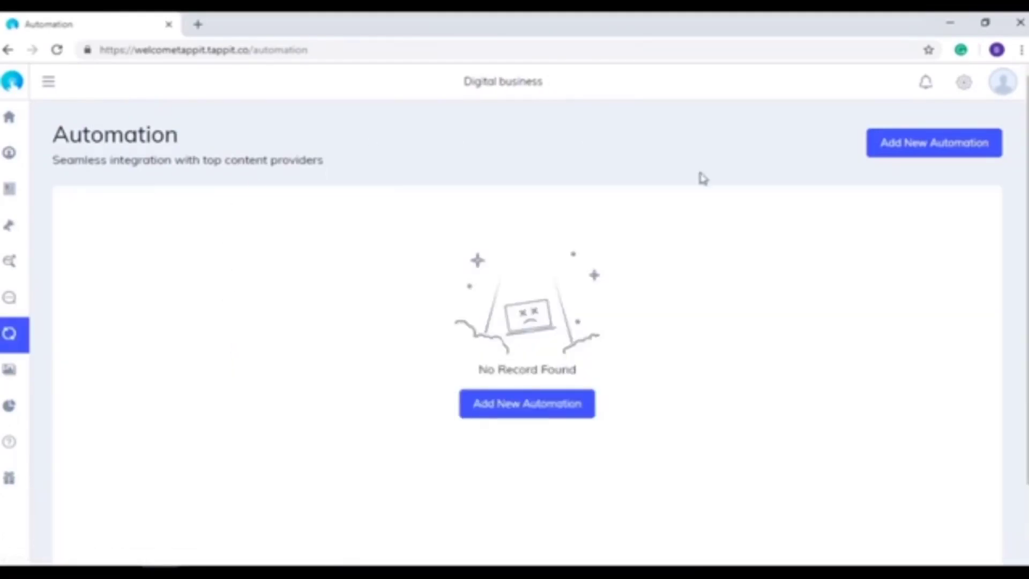
pyautogui.click(523, 407)
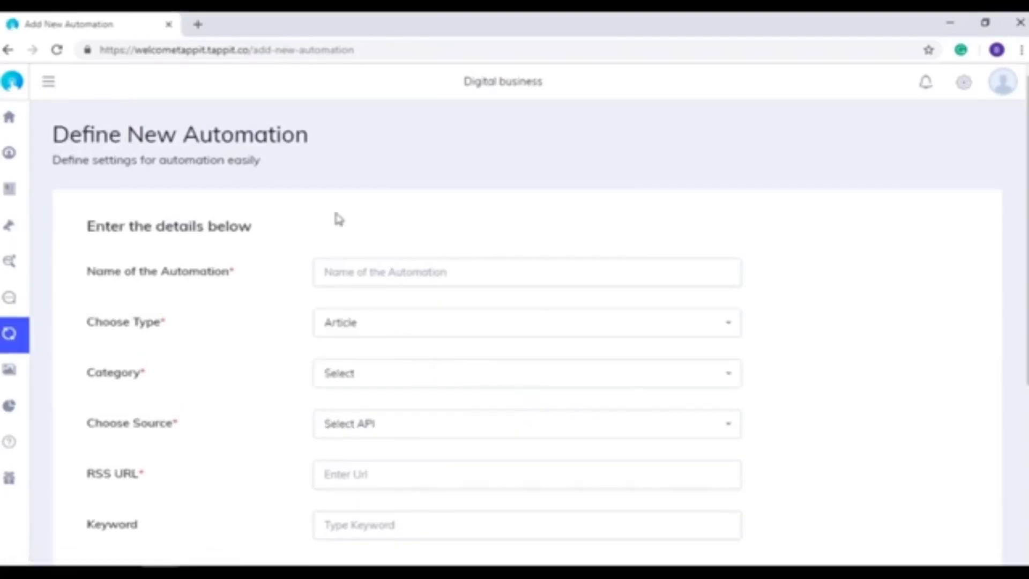
pyautogui.scroll(-1, 336, 306)
pyautogui.scroll(-5, 338, 310)
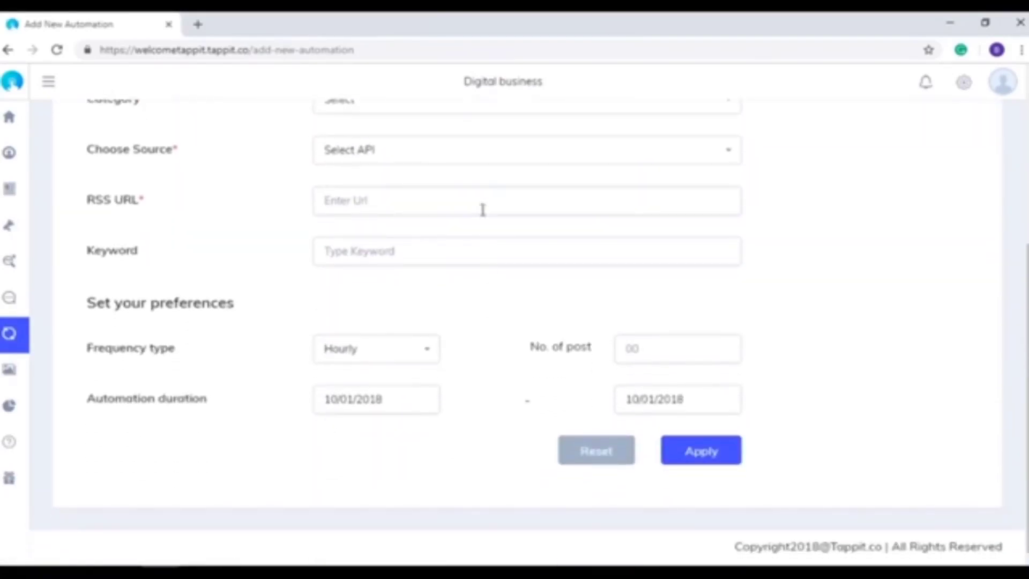
pyautogui.scroll(4, 298, 280)
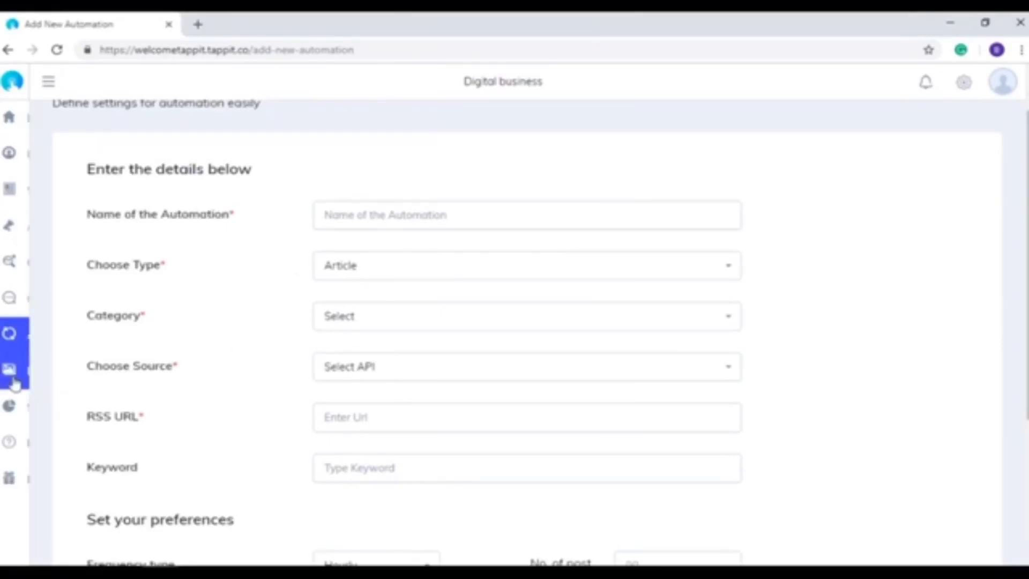
# Step: View My Files in the Library, and select the Nature category on the Free Stock Images page
pyautogui.click(30, 381)
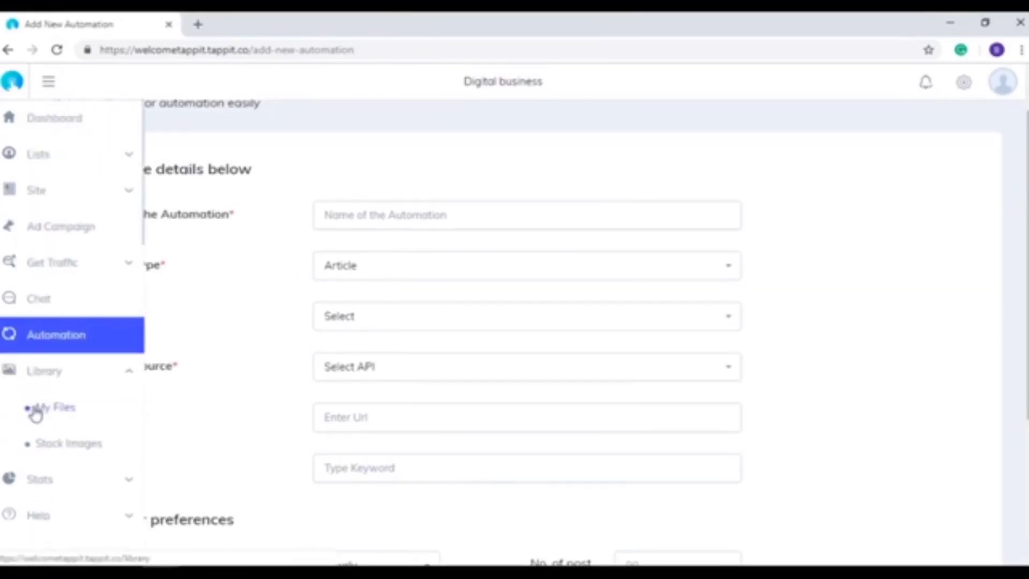
pyautogui.click(70, 410)
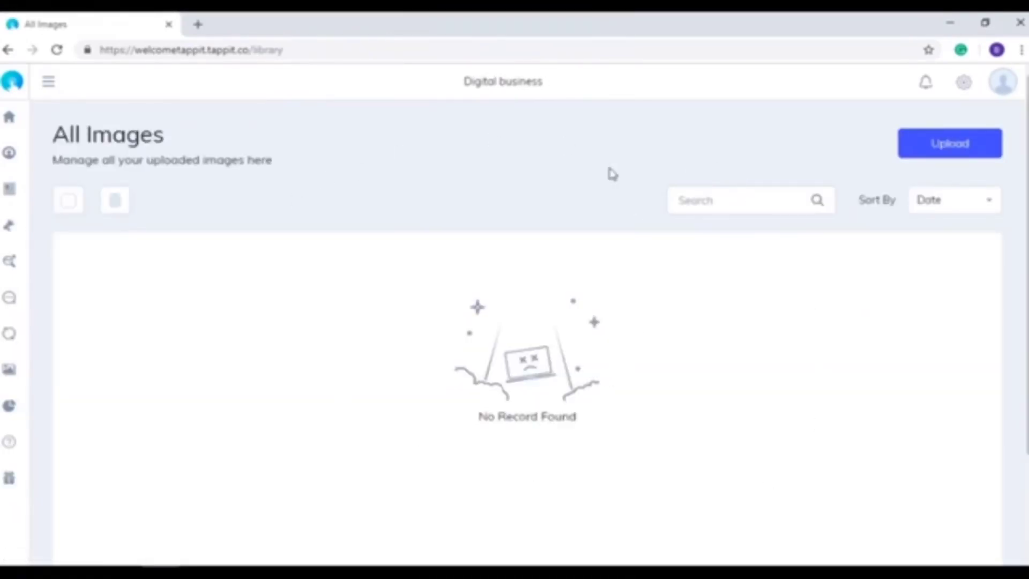
pyautogui.click(760, 202)
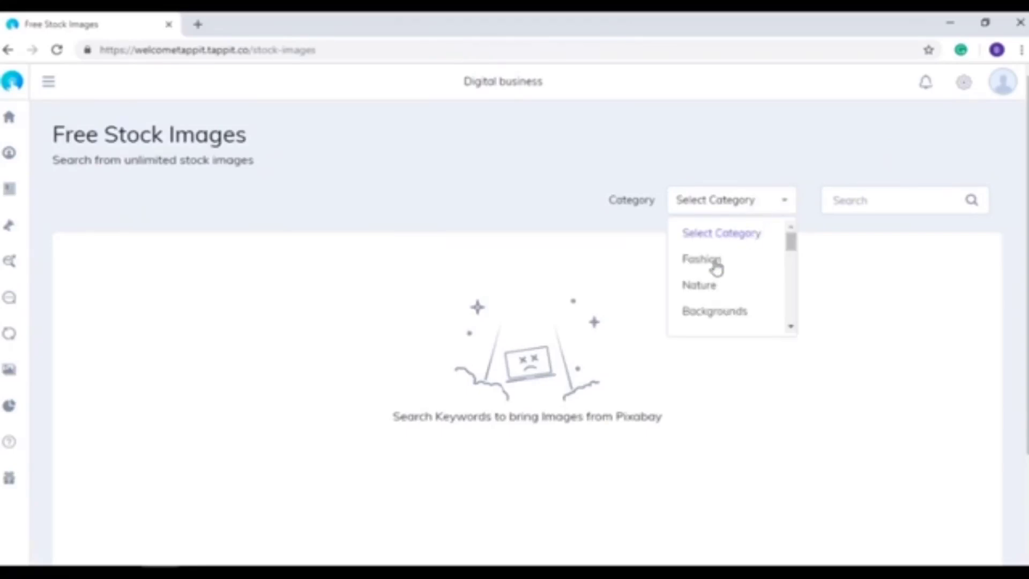
pyautogui.click(706, 286)
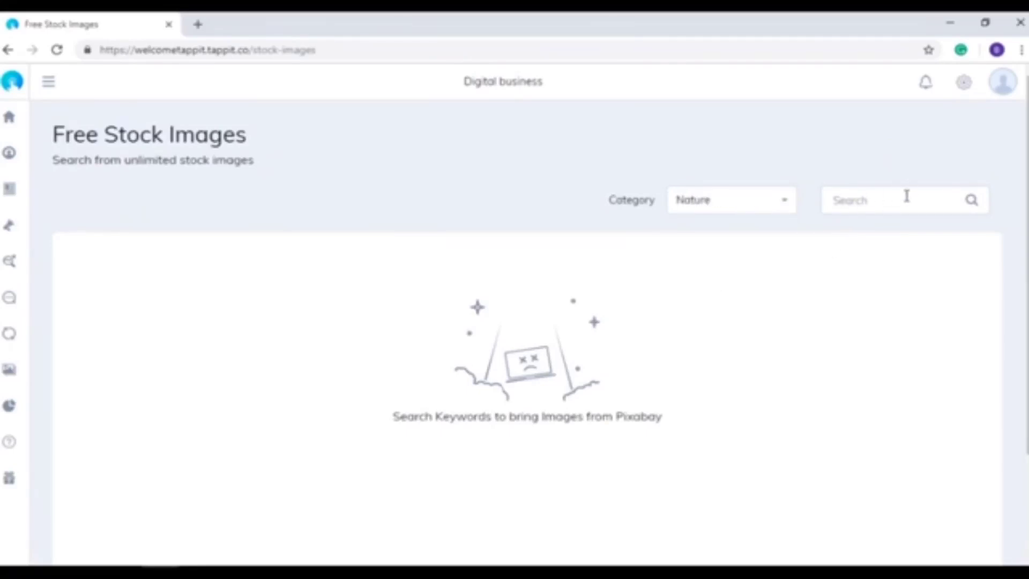
# Step: Examine the View & Play and Play And Engagement Rate charts in the video stats, and view the Location map
pyautogui.scroll(-4, 530, 172)
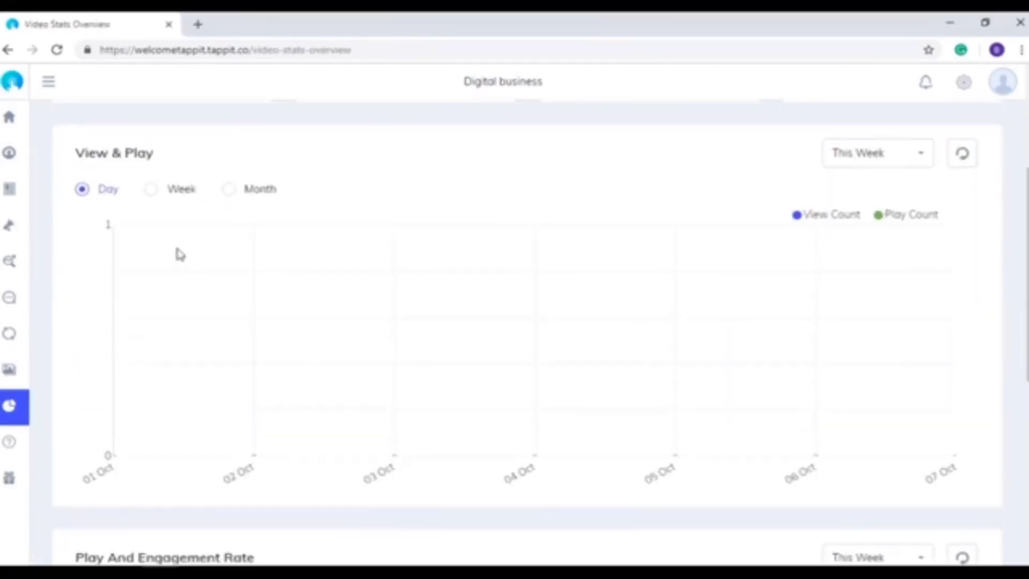
pyautogui.scroll(-8, 597, 248)
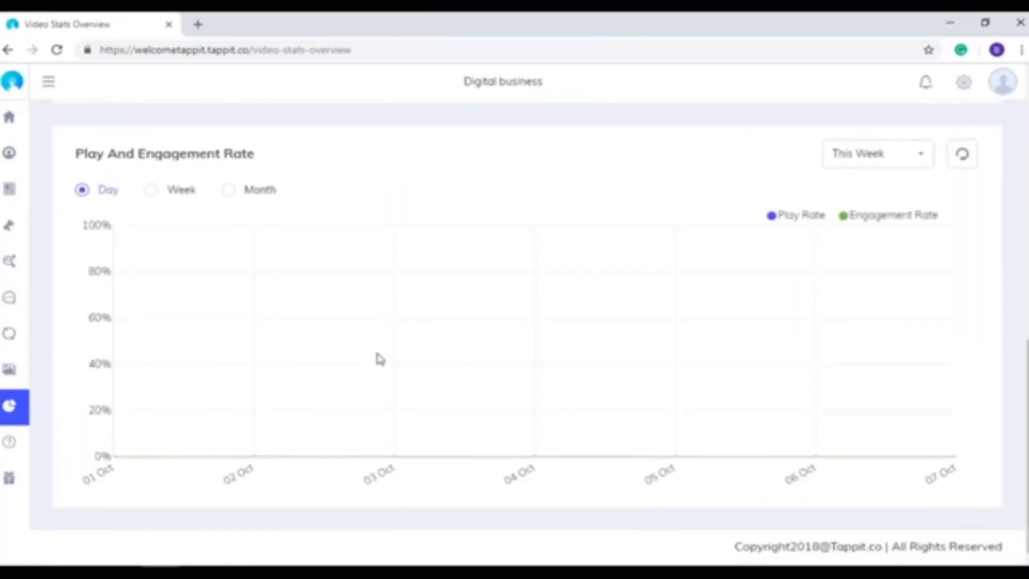
pyautogui.scroll(10, 379, 358)
pyautogui.click(196, 207)
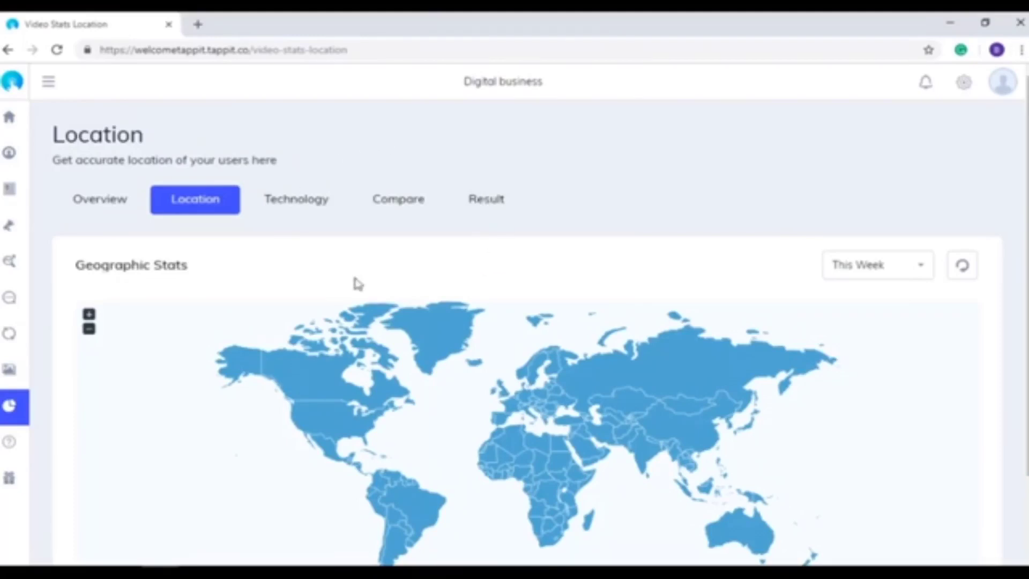
pyautogui.scroll(-2, 368, 259)
# Step: Open the Bonuses page and look through the list of product bonuses
pyautogui.moveTo(11, 448)
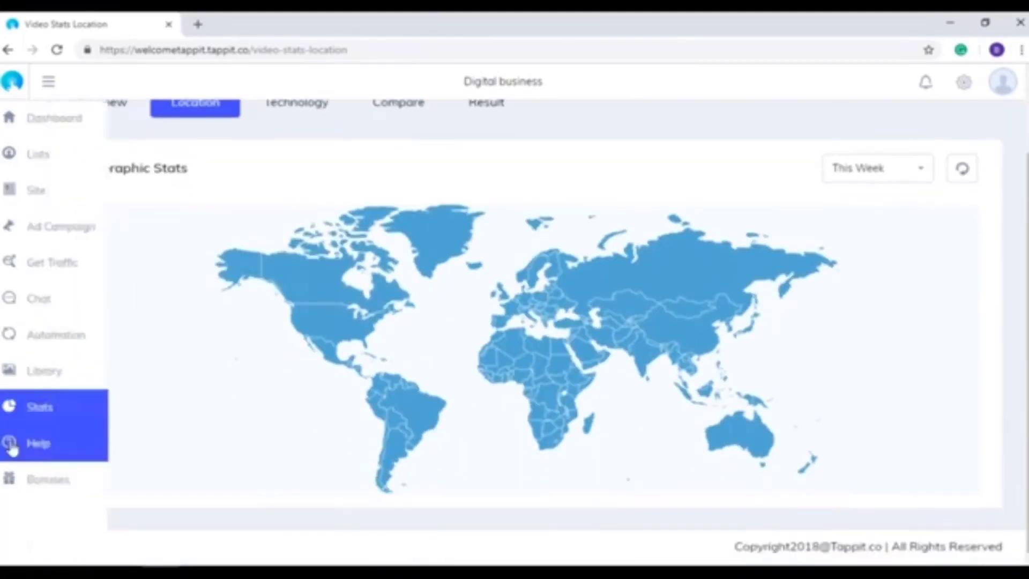
pyautogui.click(39, 483)
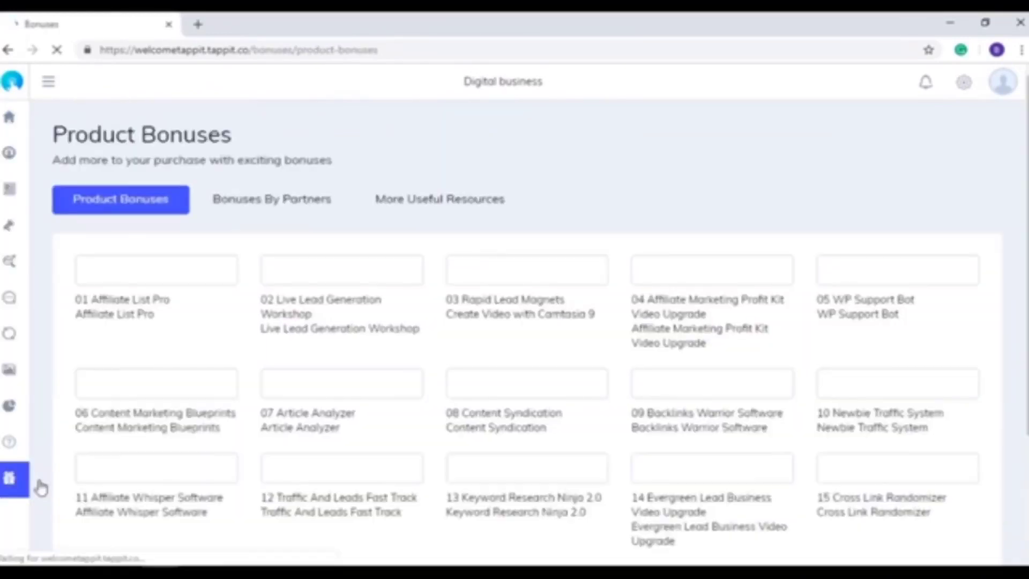
pyautogui.moveTo(149, 369)
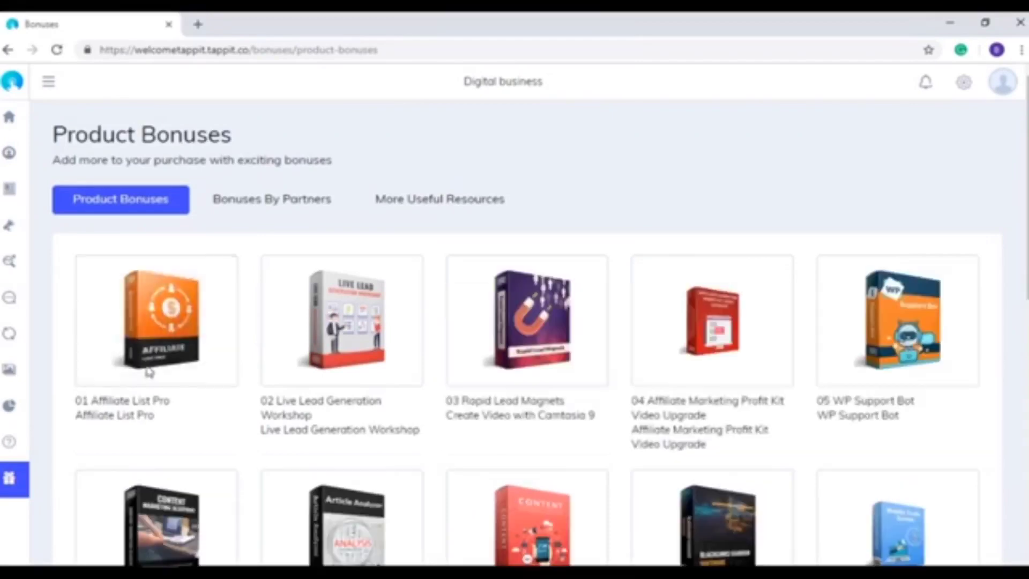
pyautogui.scroll(-3, 383, 236)
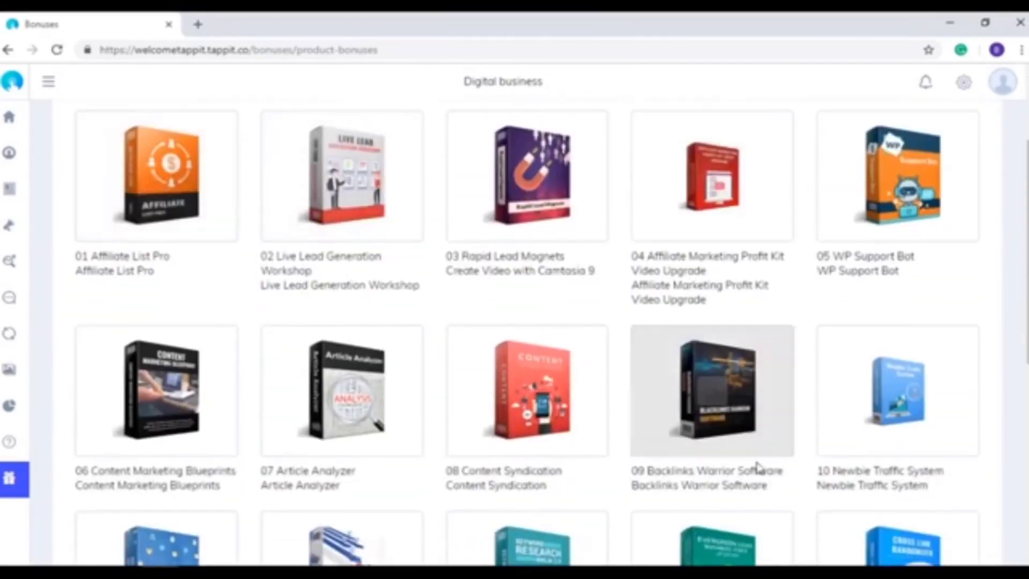
pyautogui.scroll(-5, 537, 531)
pyautogui.scroll(8, 477, 217)
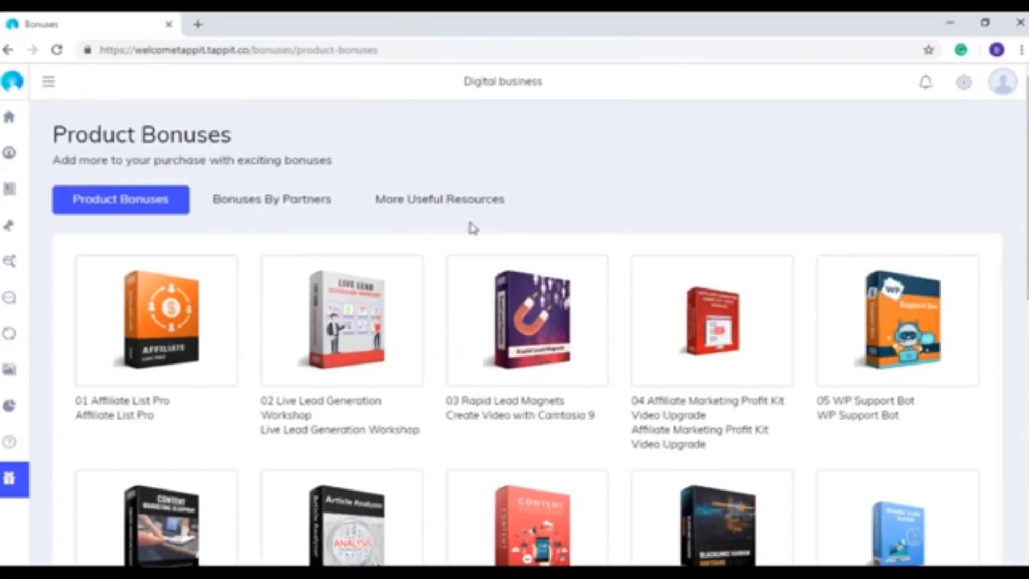
# Step: Open the video training page under Help, and view the Frequently Asked Questions
pyautogui.click(41, 459)
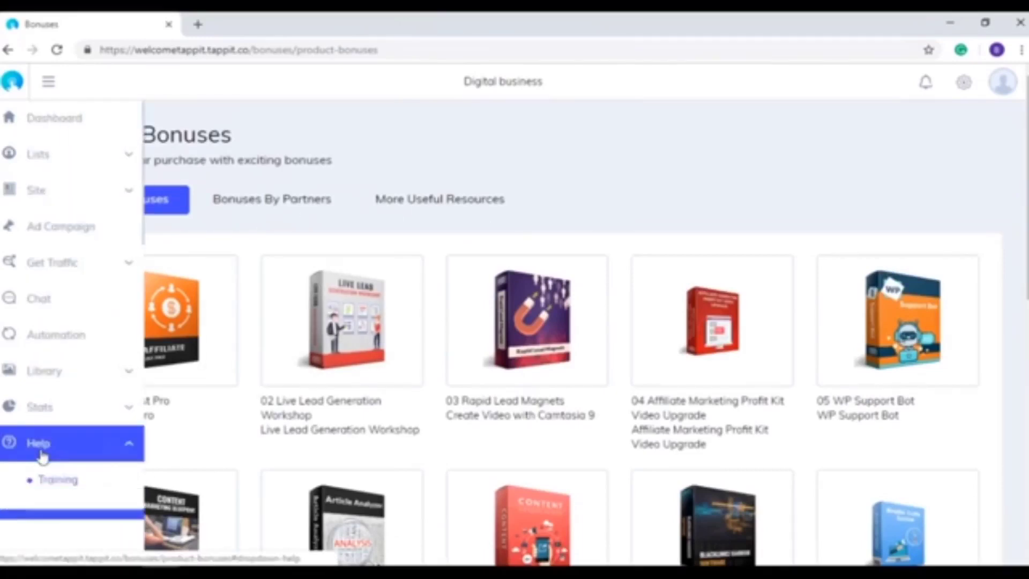
pyautogui.click(62, 487)
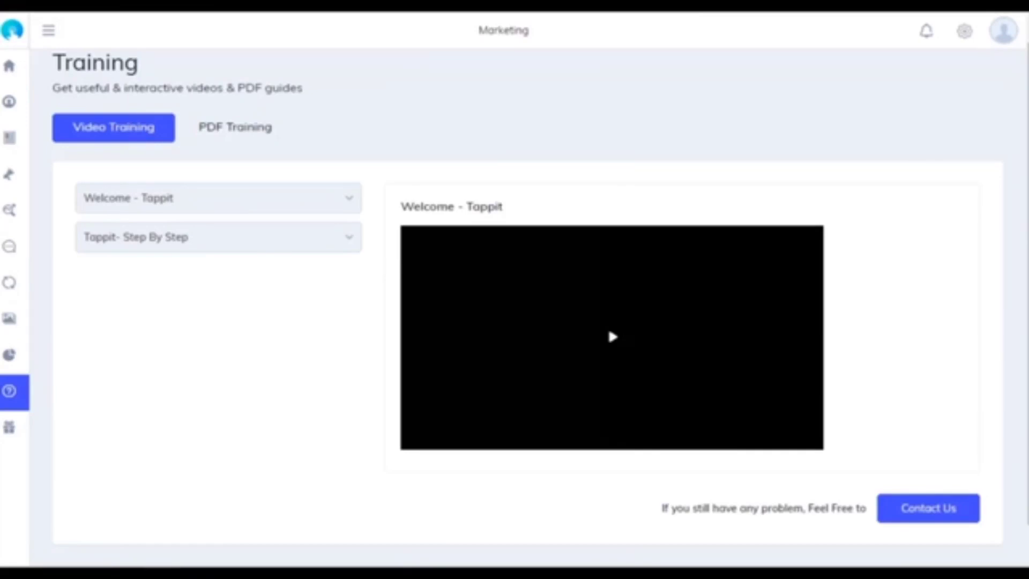
pyautogui.click(51, 517)
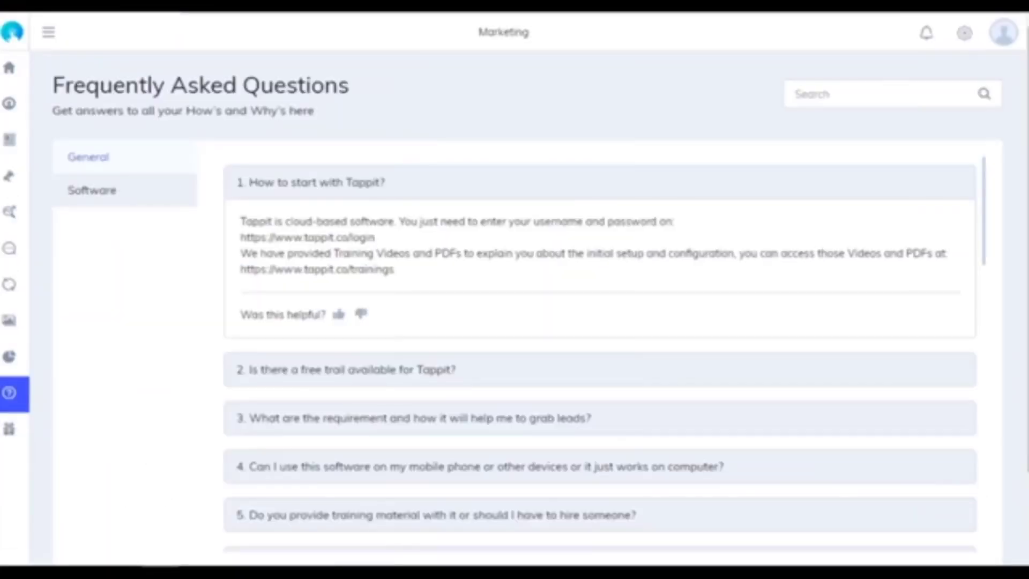